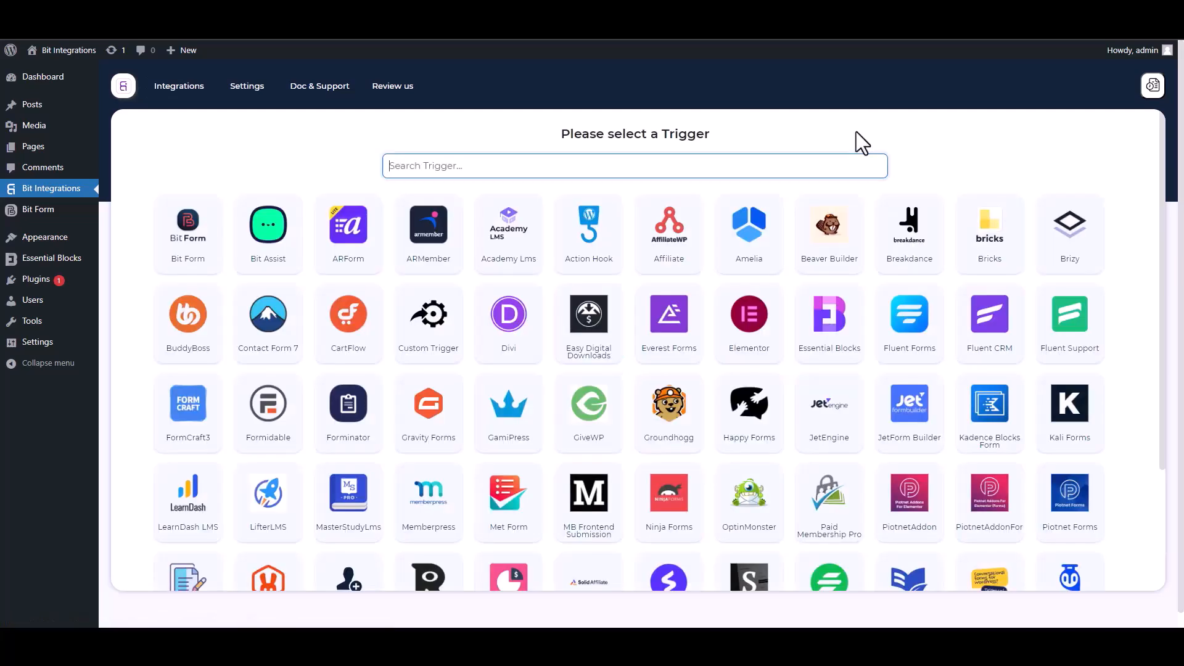
# - Search 'ess', pick Essential Blocks as the trigger, and start fetching form submission data
pyautogui.write('ess')
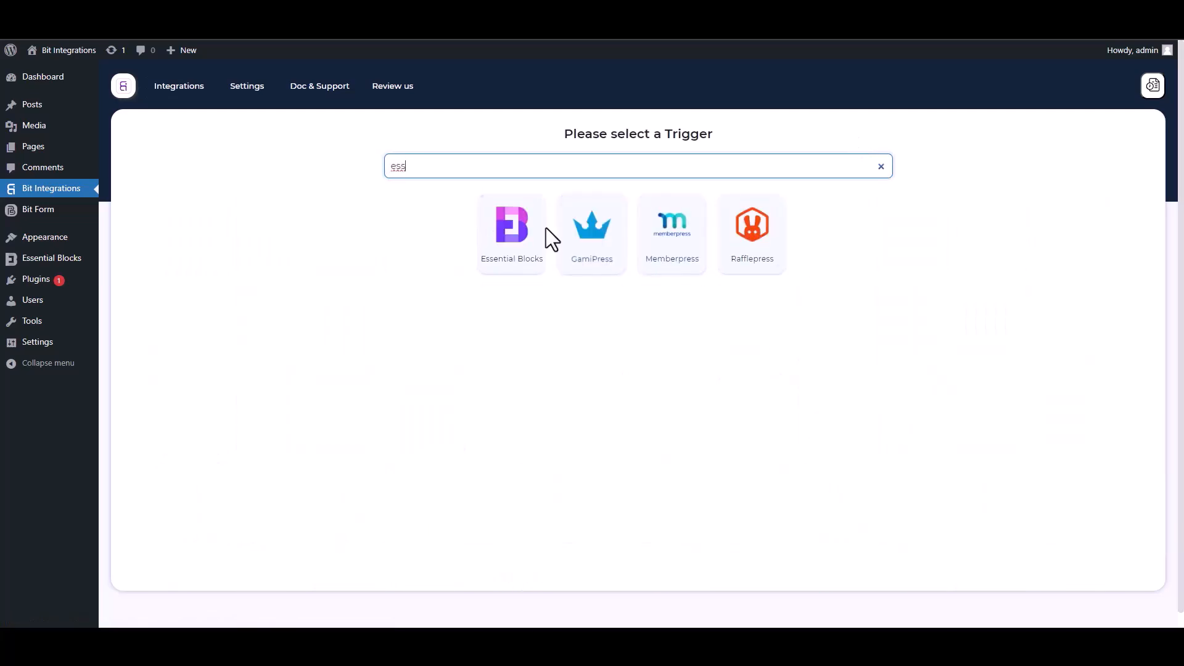
pyautogui.click(509, 271)
pyautogui.click(636, 292)
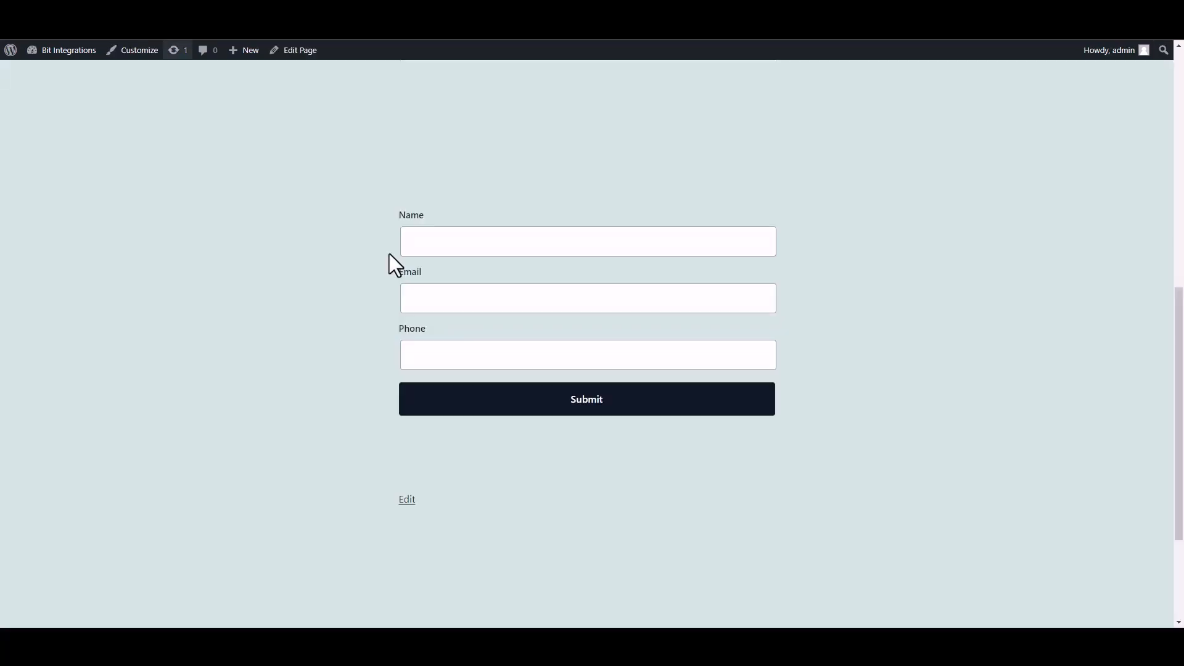
# - Submit the front-end form with Name 'test' and a test email and phone number
pyautogui.click(507, 250)
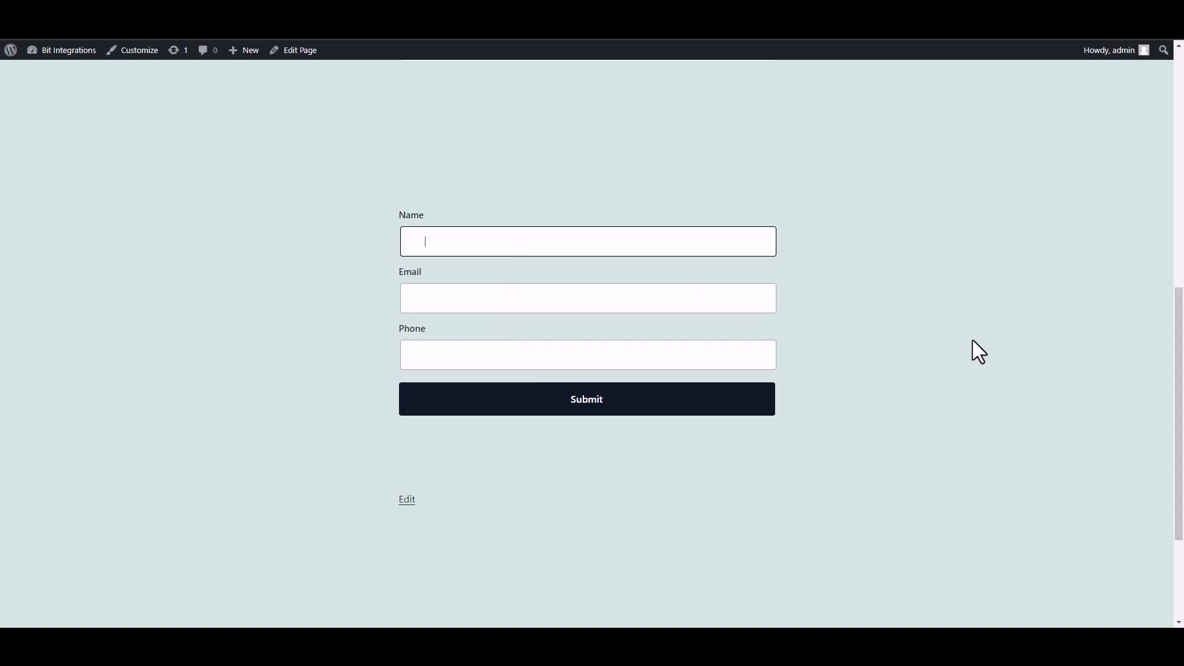
pyautogui.write('test')
pyautogui.click(708, 303)
pyautogui.write('test@gmail.com')
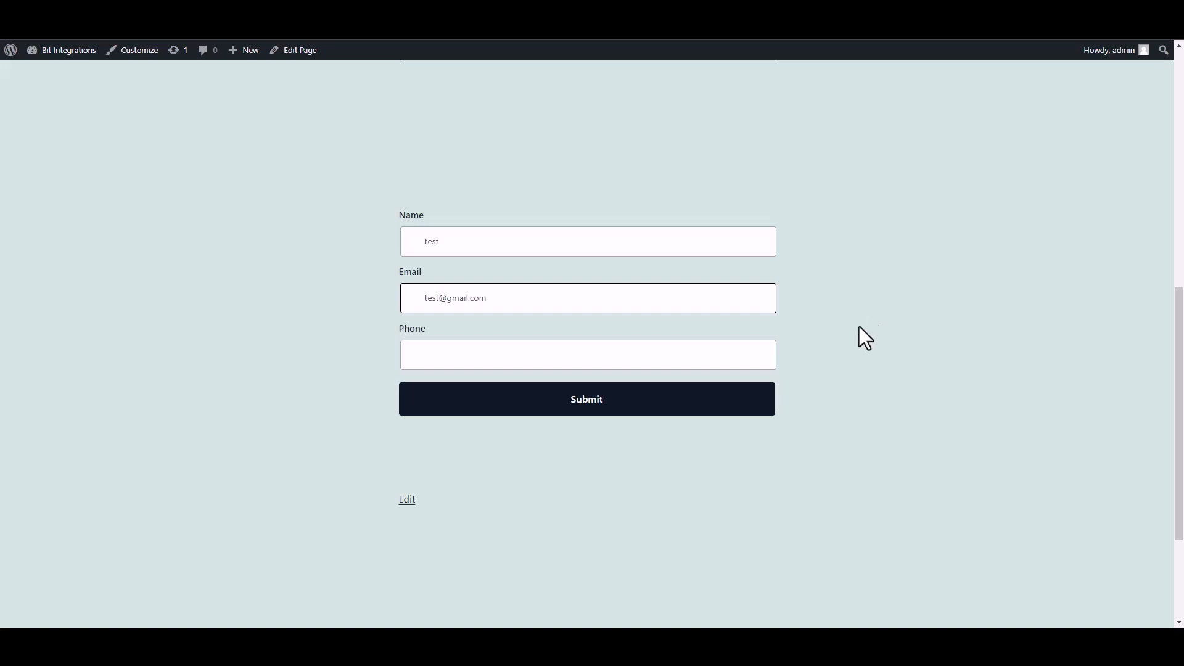
pyautogui.click(714, 360)
pyautogui.write('58566255')
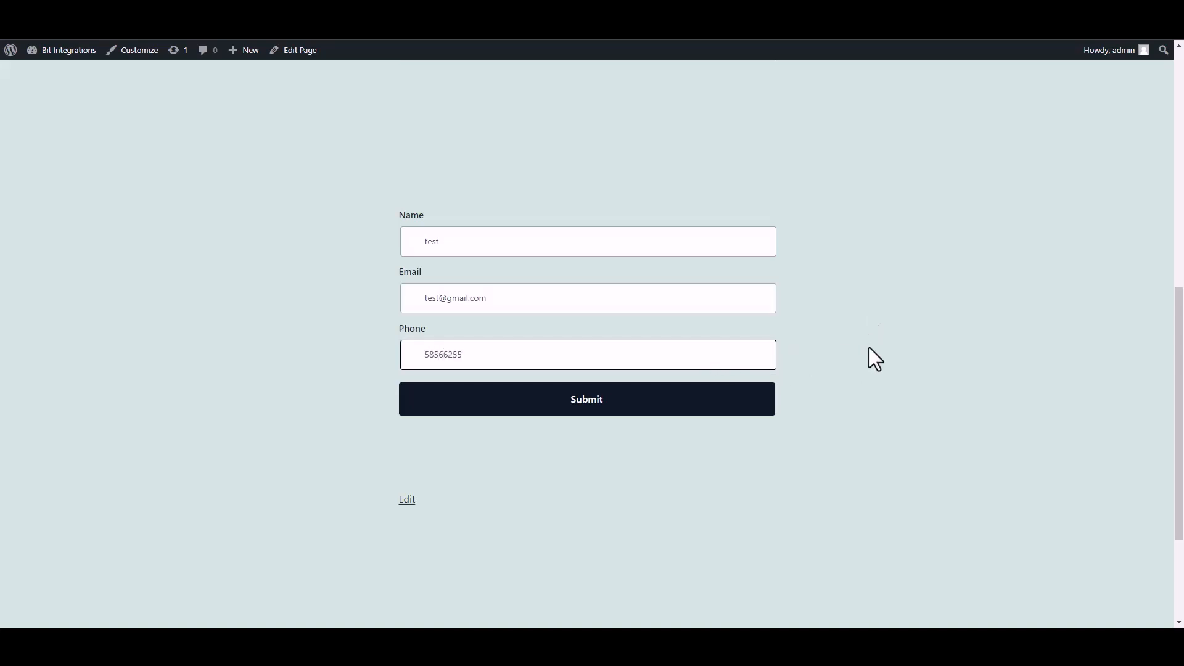
pyautogui.click(764, 409)
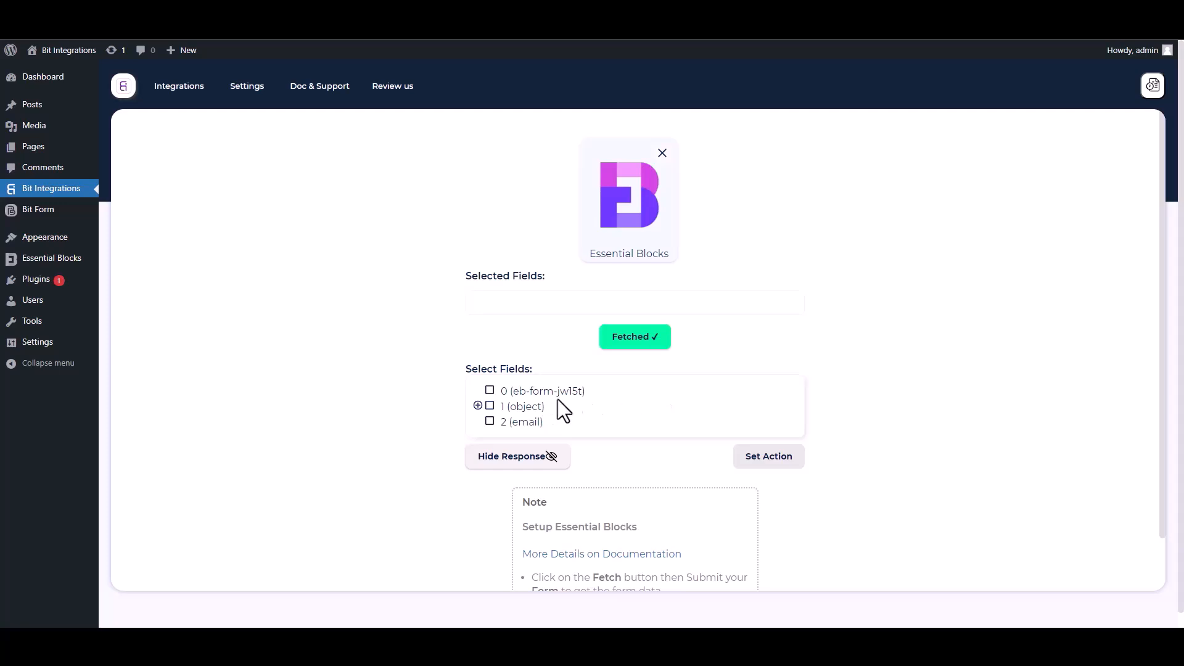
# - Select field 0 and the Name, Email and Phone sub-fields of field 1
pyautogui.moveTo(591, 393); pyautogui.dragTo(495, 391)
pyautogui.click(489, 391)
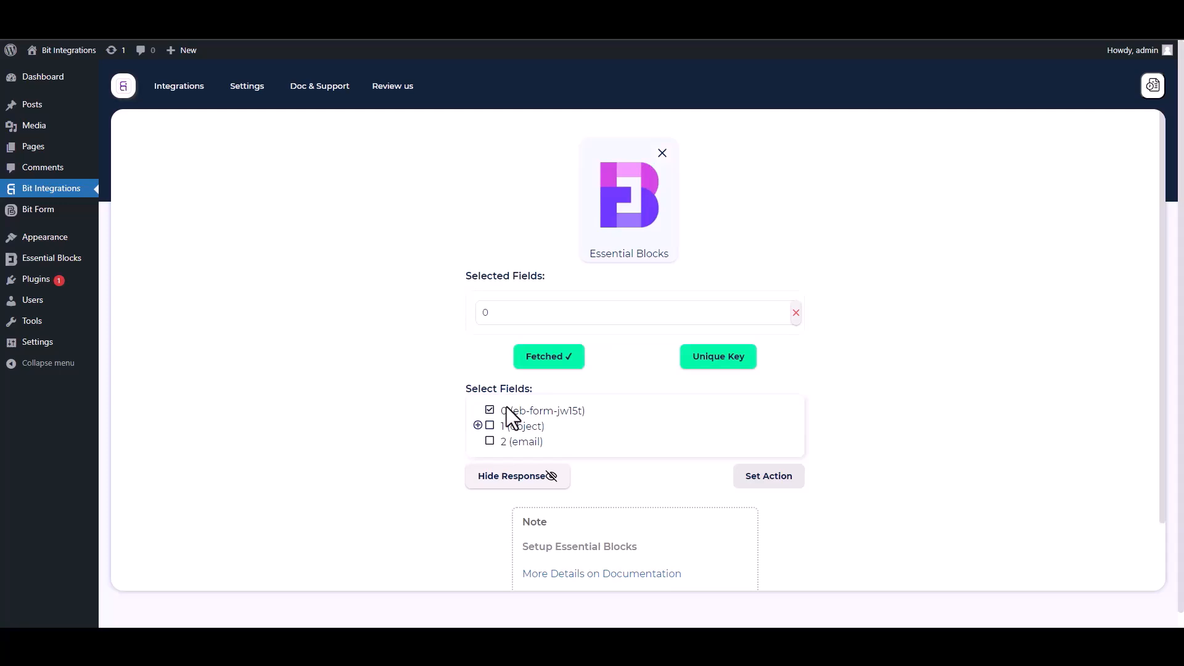
pyautogui.click(478, 425)
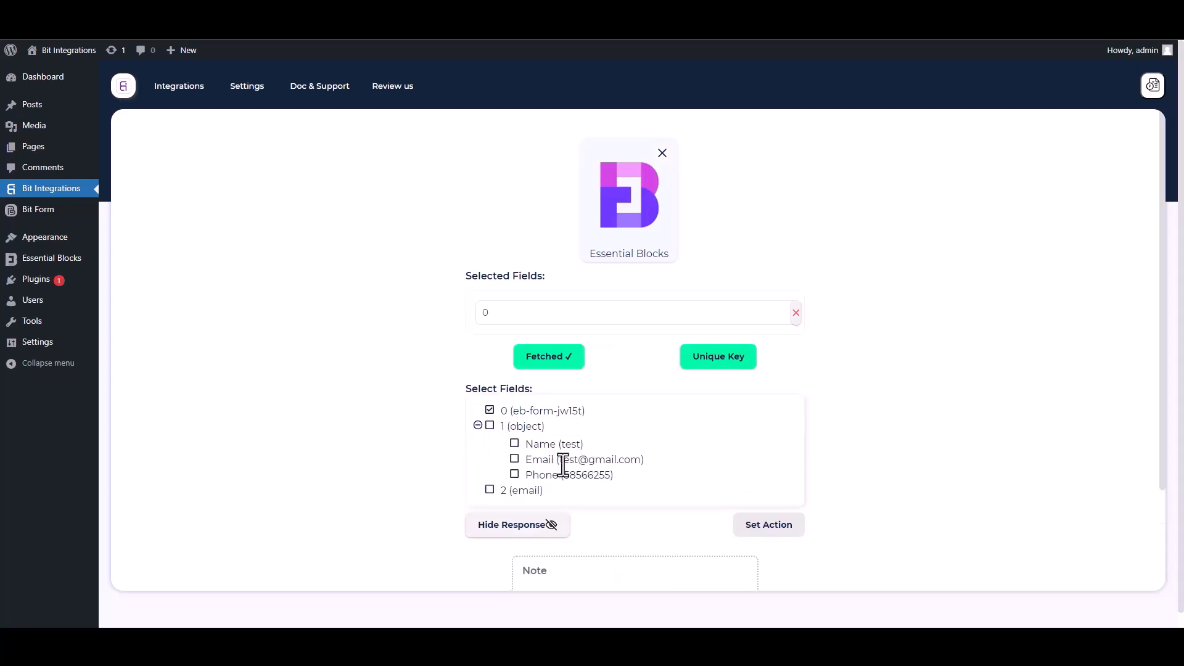
pyautogui.click(515, 445)
pyautogui.click(515, 491)
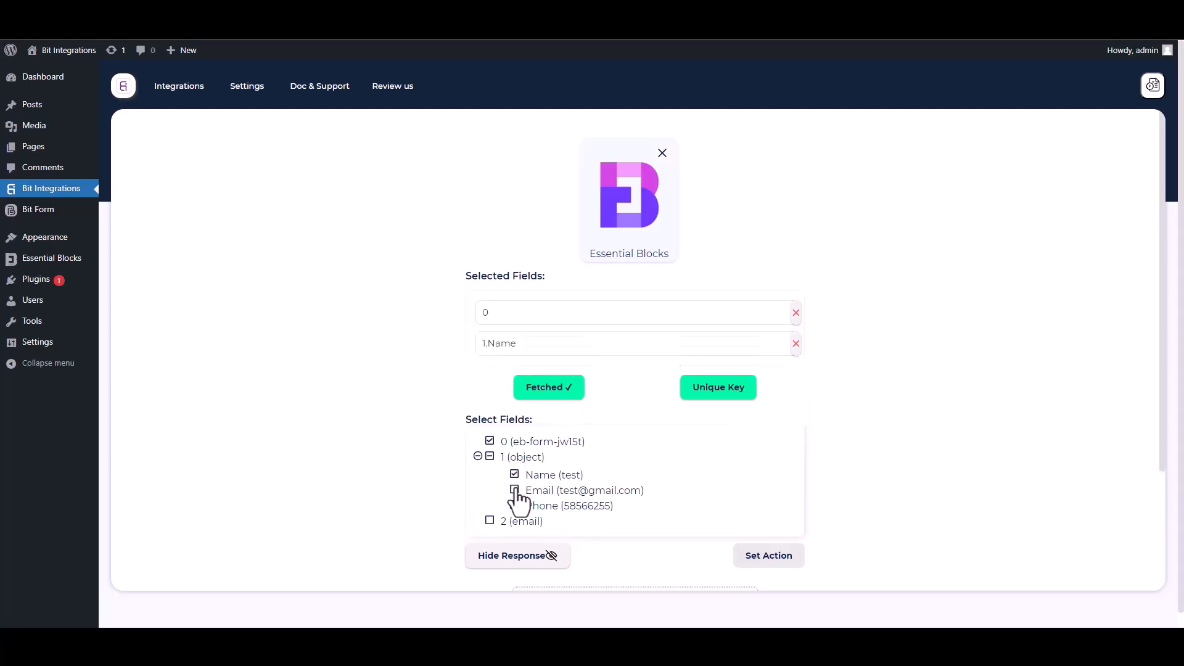
pyautogui.click(515, 536)
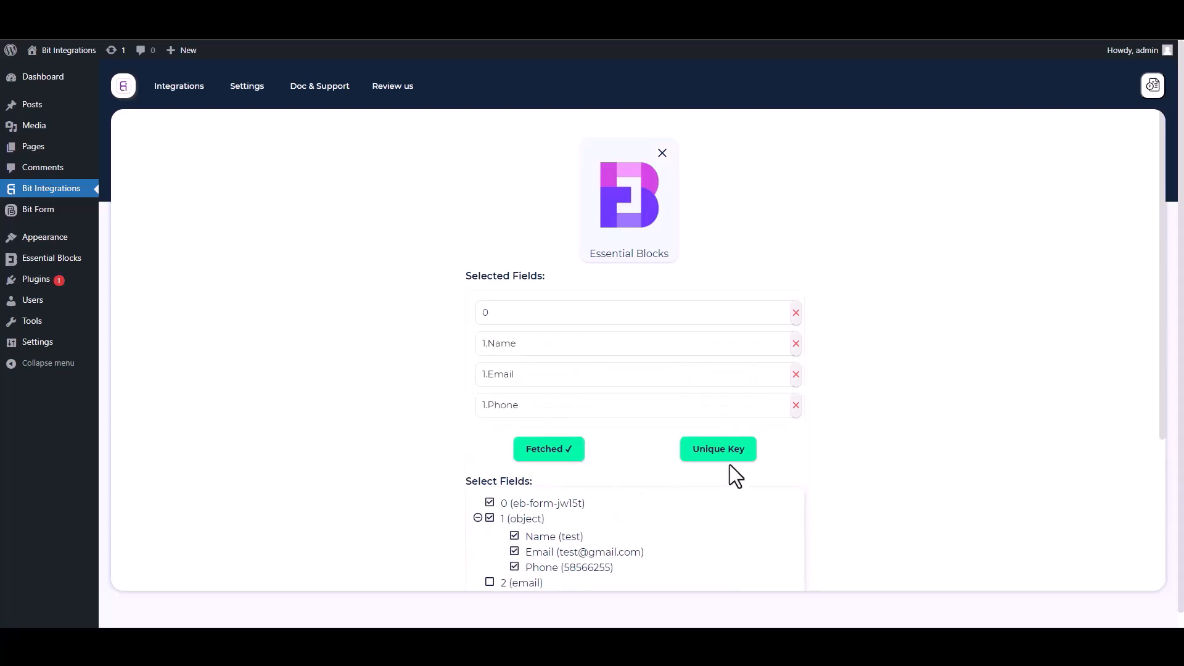
# - Set field 0 as the unique primary key
pyautogui.scroll(-2, 1163, 444)
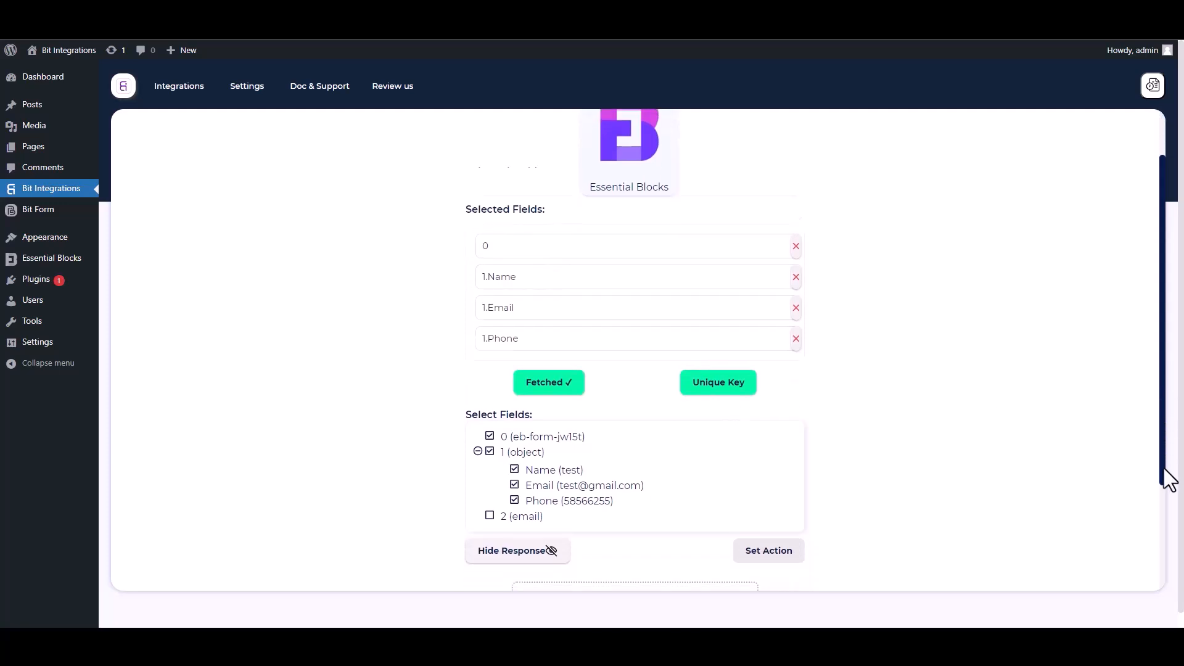
pyautogui.click(725, 337)
pyautogui.click(584, 338)
pyautogui.click(498, 370)
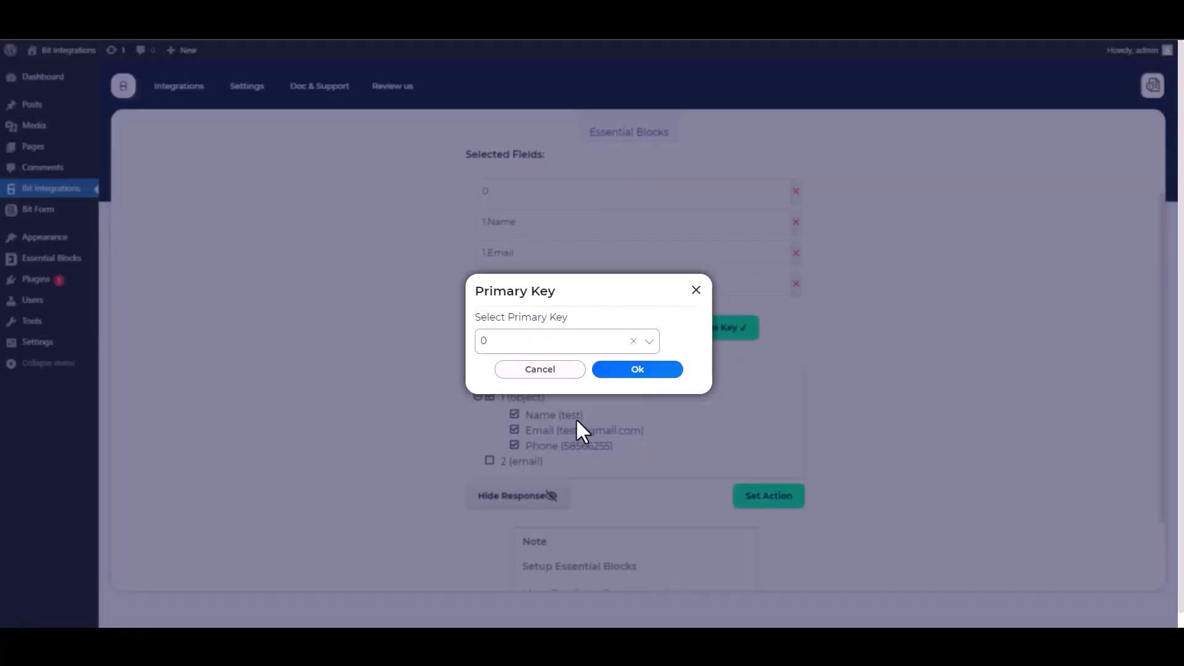
pyautogui.click(632, 372)
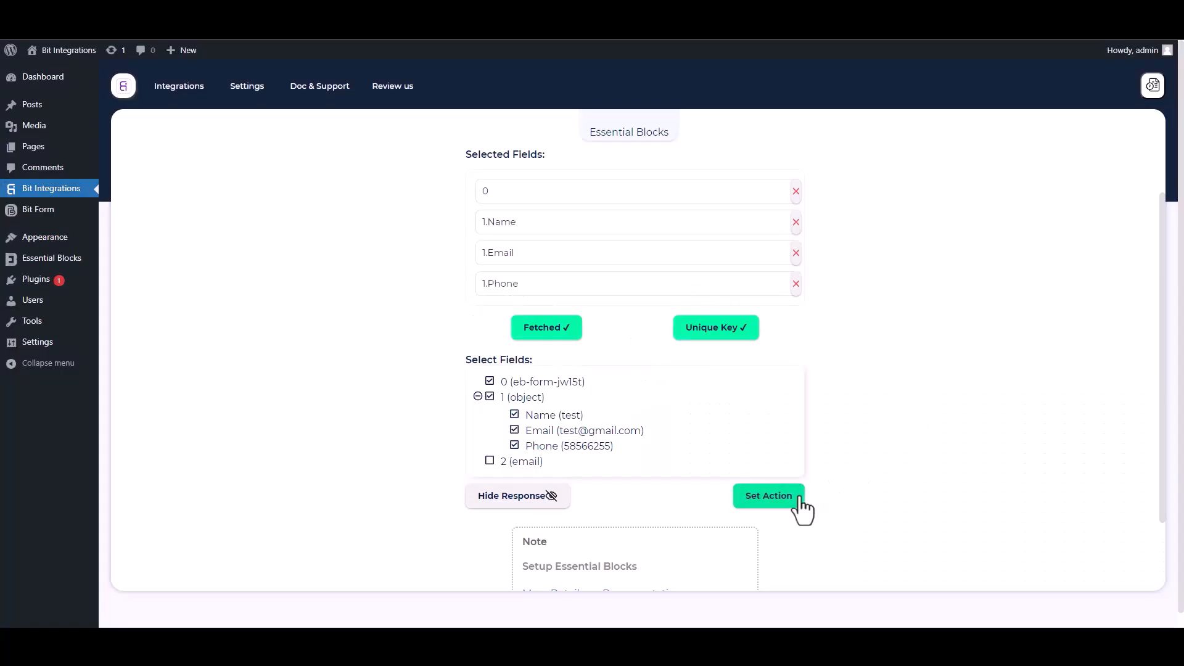
# - Search 'vbo' and choose Vbout as the action app
pyautogui.click(769, 496)
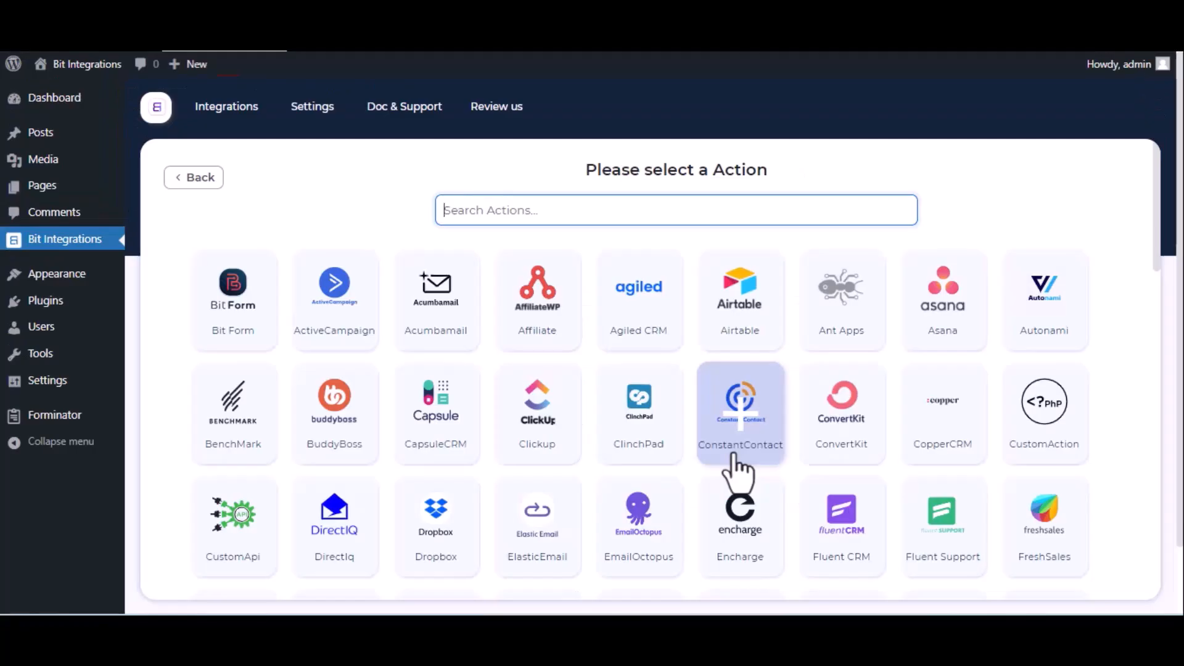
pyautogui.write('vbo')
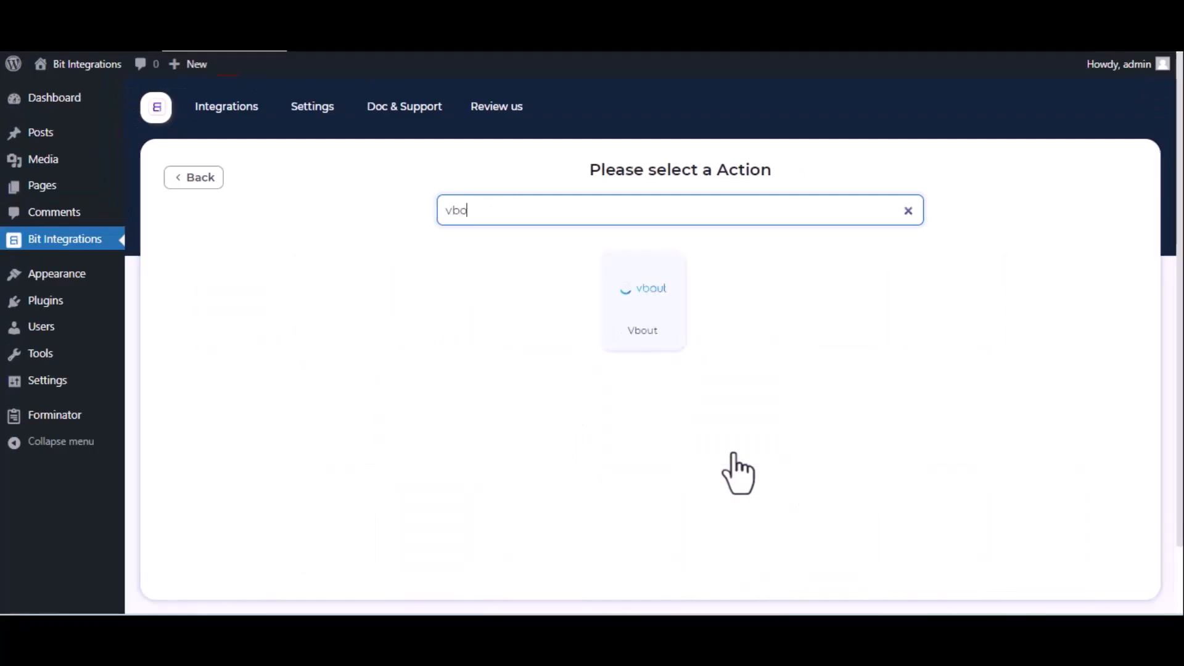
pyautogui.click(647, 297)
# - Check the Vbout integration name and open Vbout's API key page
pyautogui.click(206, 287)
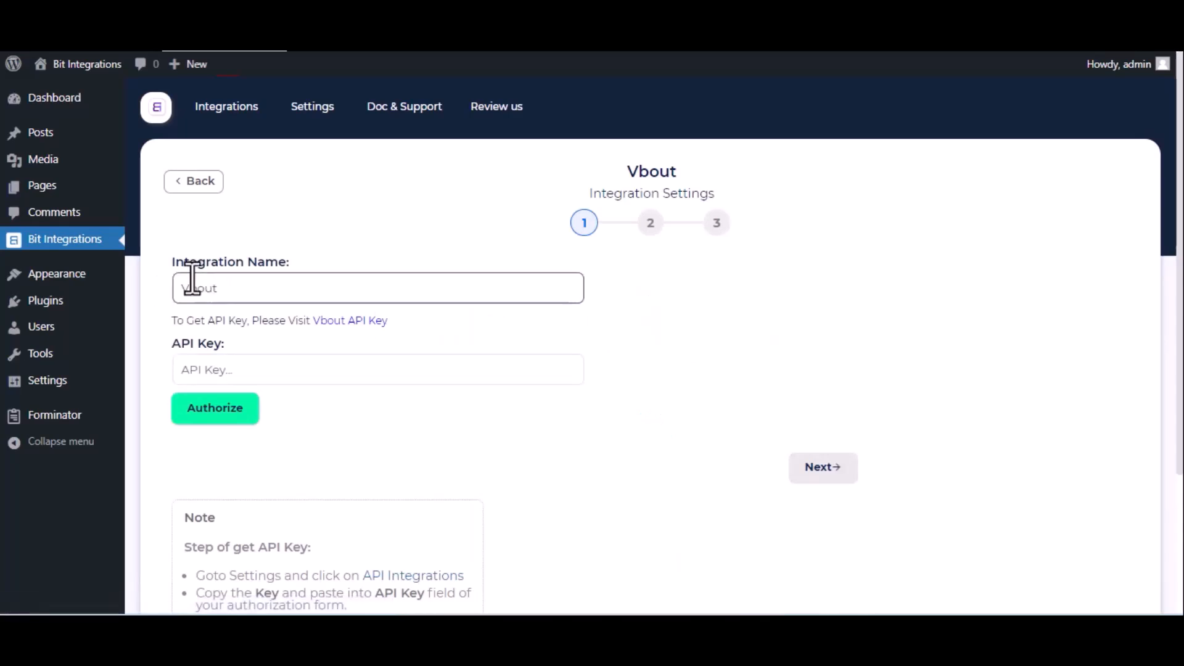
pyautogui.click(222, 370)
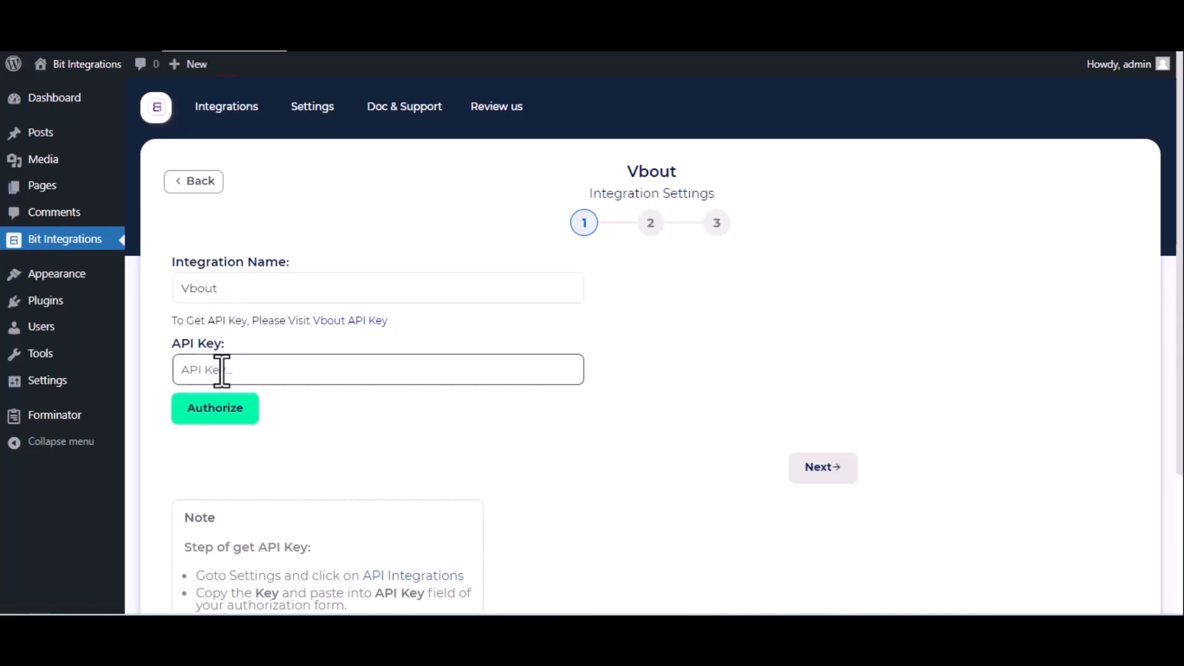
pyautogui.click(347, 323)
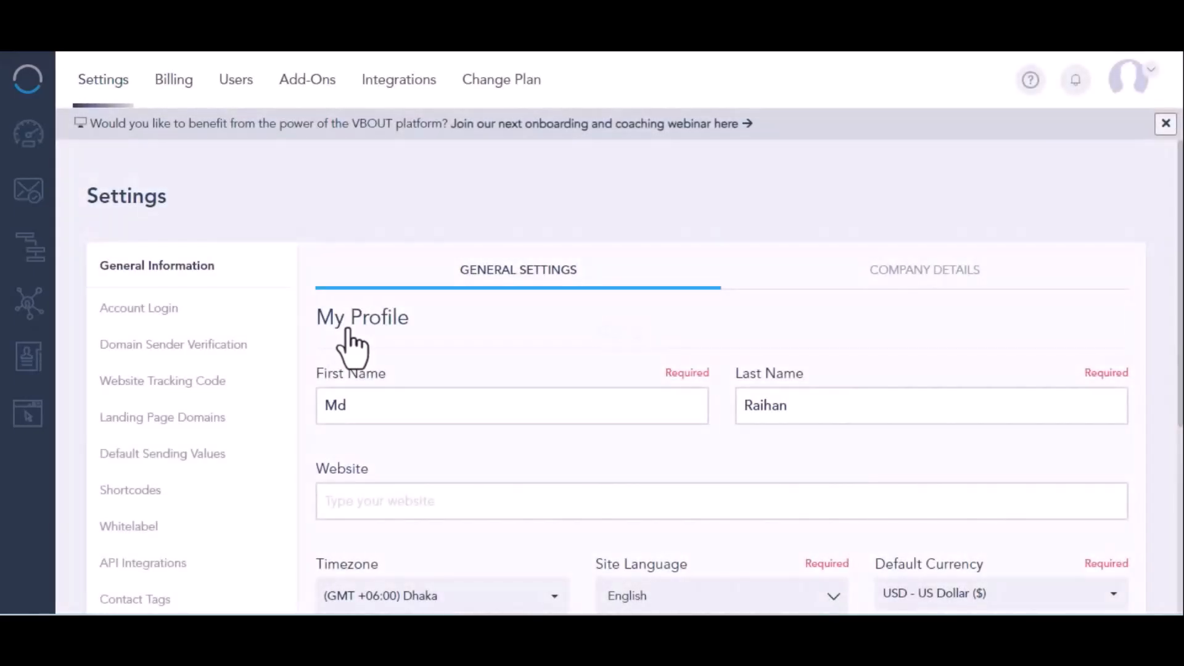
# - In VBOUT's API Integrations settings, unmask the API user key and select it for copying
pyautogui.click(115, 565)
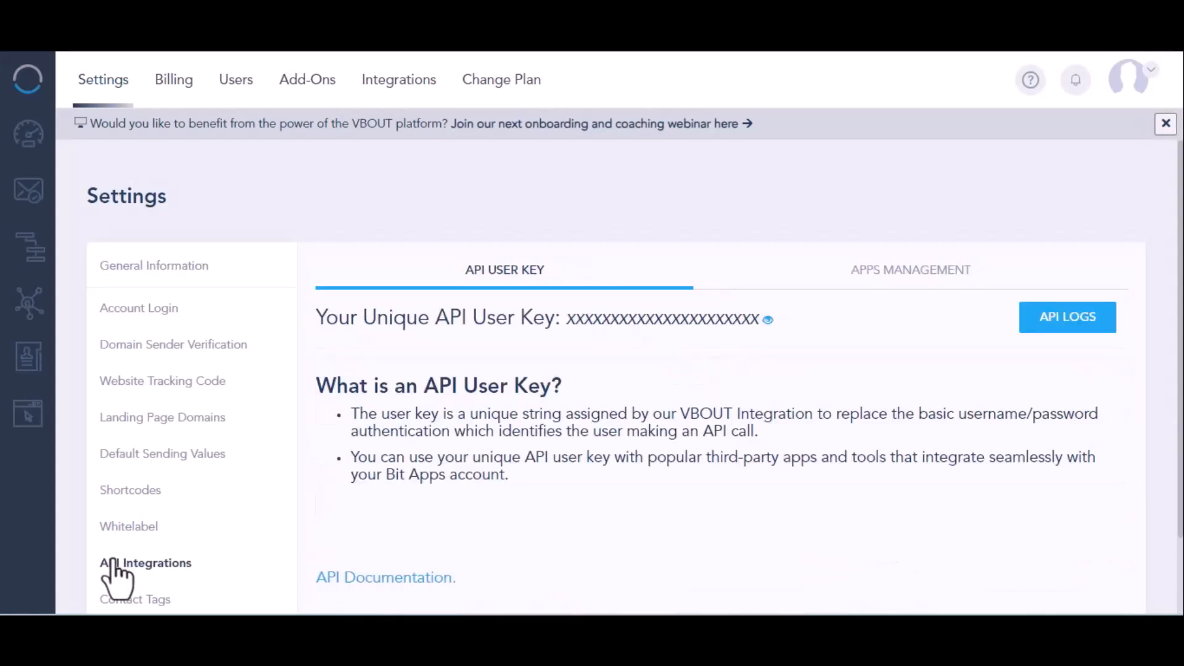
pyautogui.click(768, 319)
pyautogui.doubleClick(672, 319)
pyautogui.hotkey('ctrl', 'c')
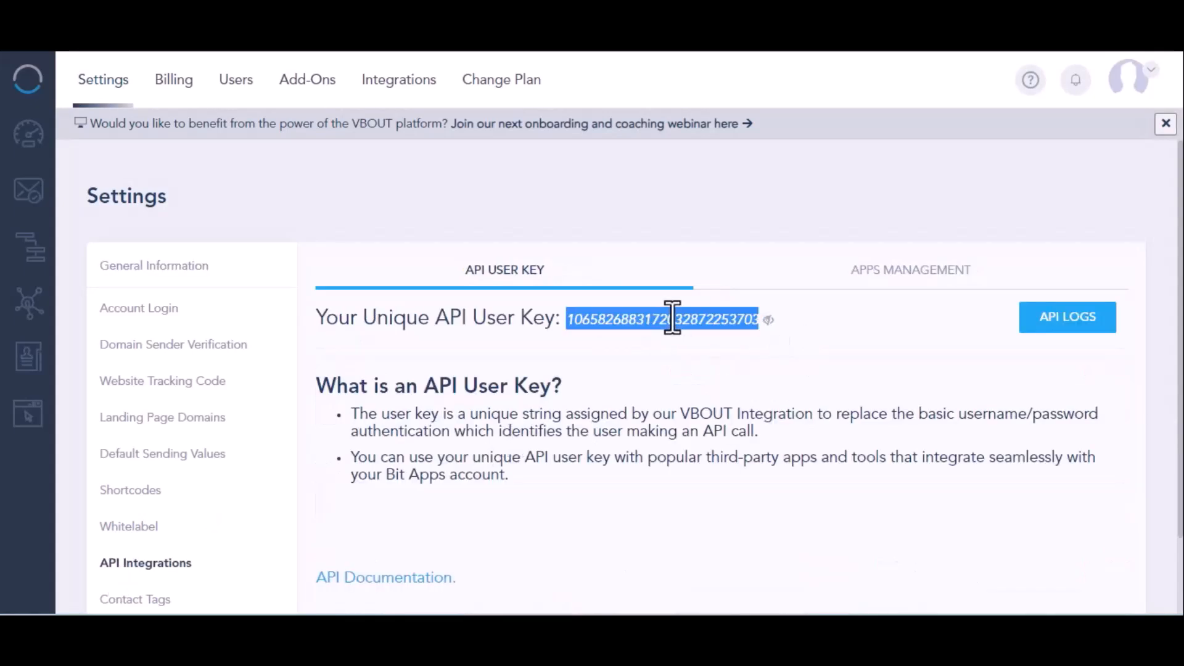
# - Paste the Vbout API key, authorize the connection, and continue to step 2
pyautogui.click(224, 19)
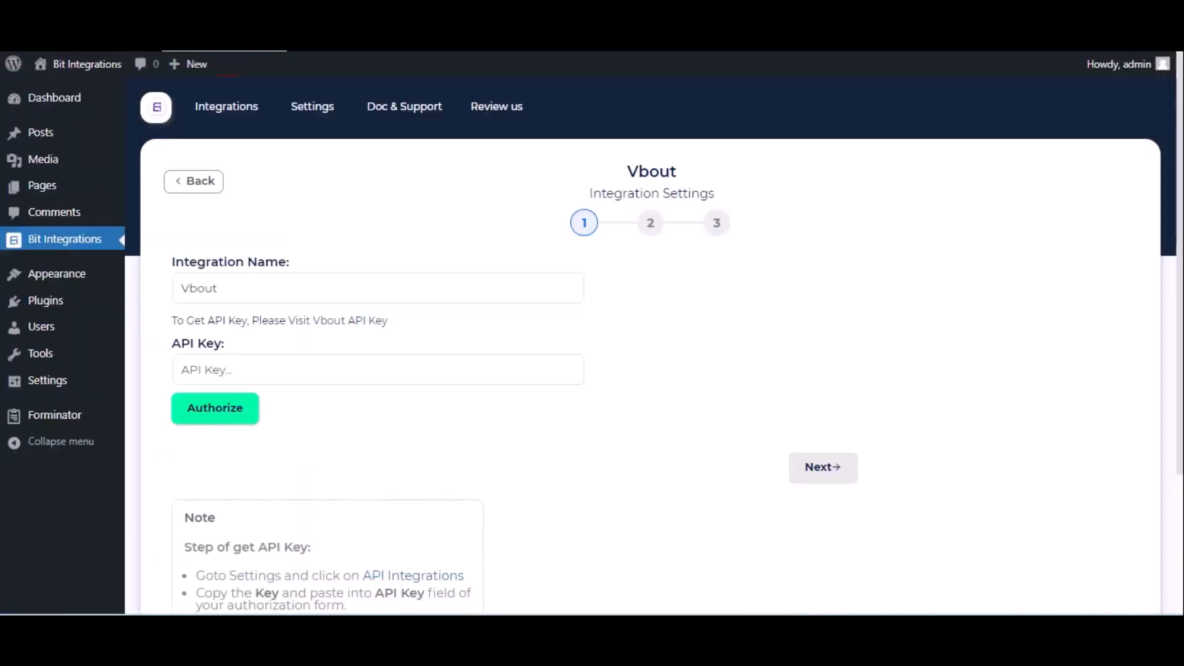
pyautogui.click(224, 370)
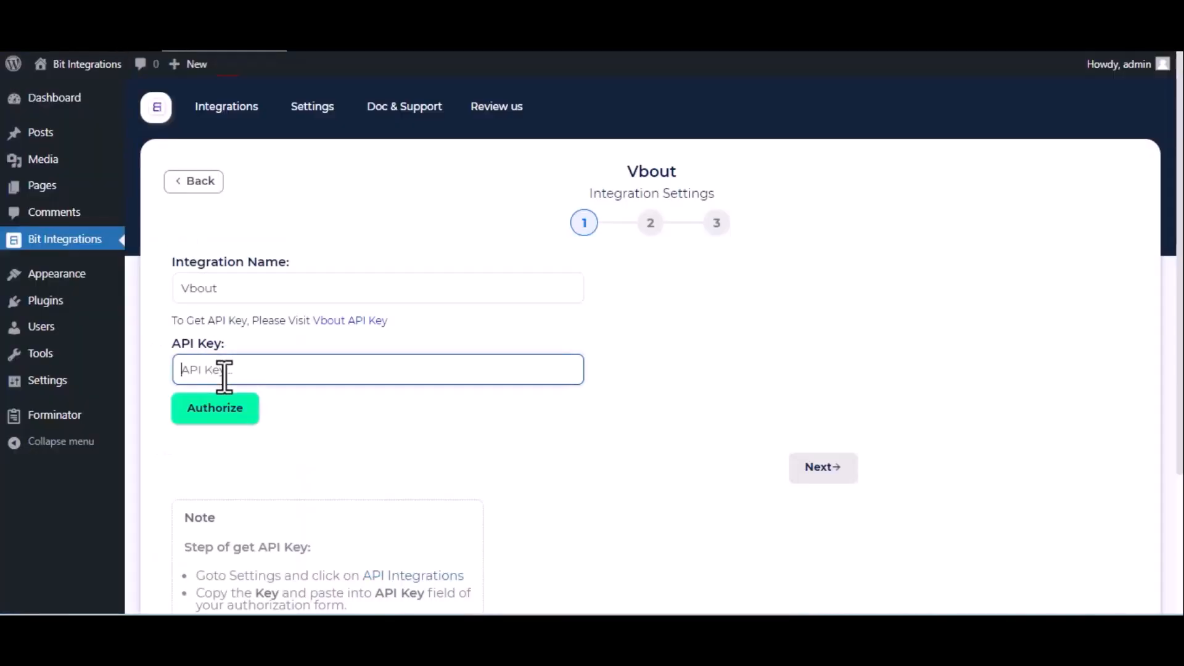
pyautogui.hotkey('ctrl', 'v')
pyautogui.click(210, 407)
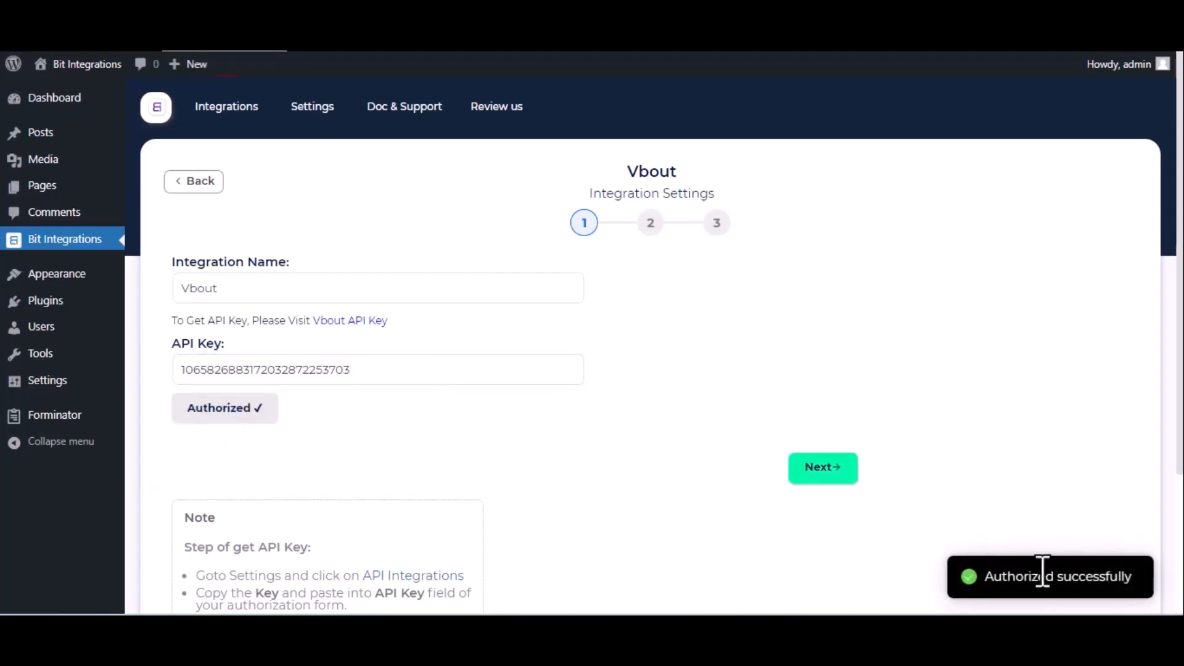
pyautogui.click(829, 472)
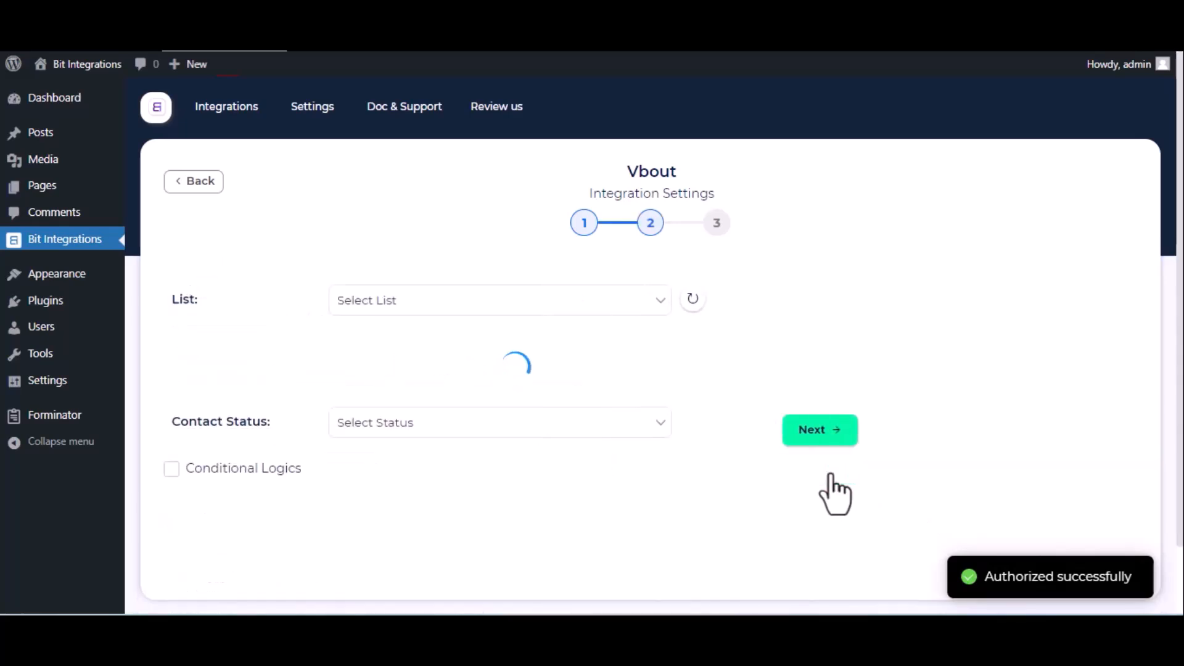
# - Choose Sample List as the Vbout list and Active as the contact status
pyautogui.click(520, 302)
pyautogui.click(493, 341)
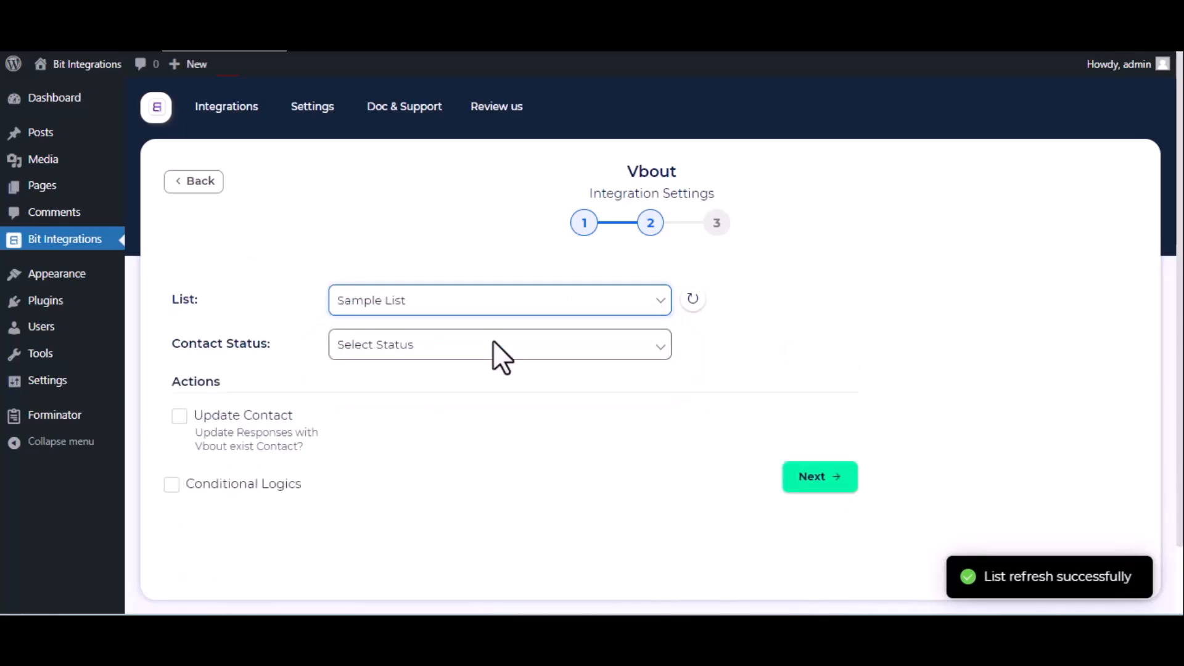
pyautogui.click(494, 353)
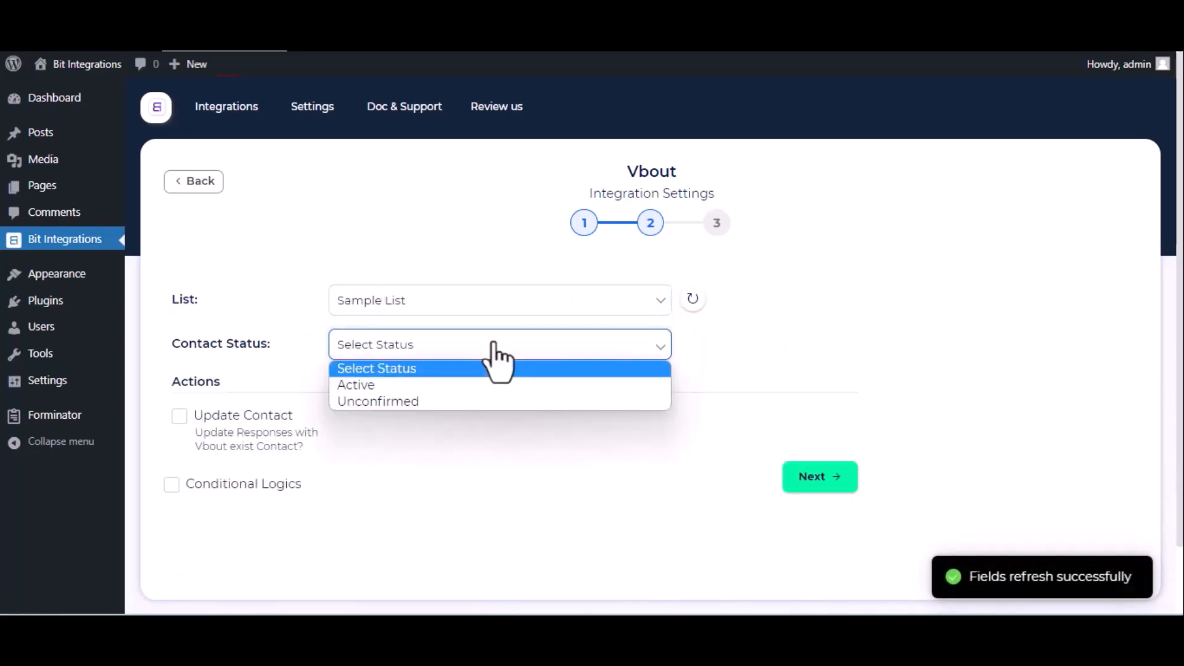
pyautogui.click(476, 384)
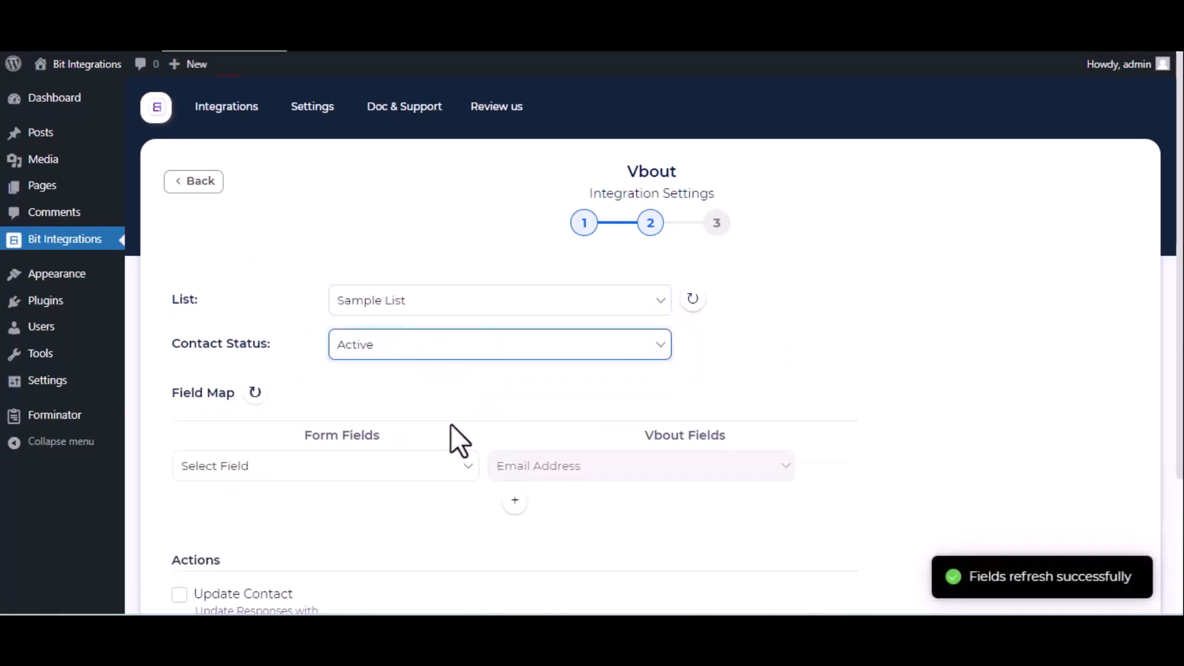
# - Map Email-1 to Email Address, Name-1 to Full Name, and Phone-1 to Cell Phone
pyautogui.click(401, 469)
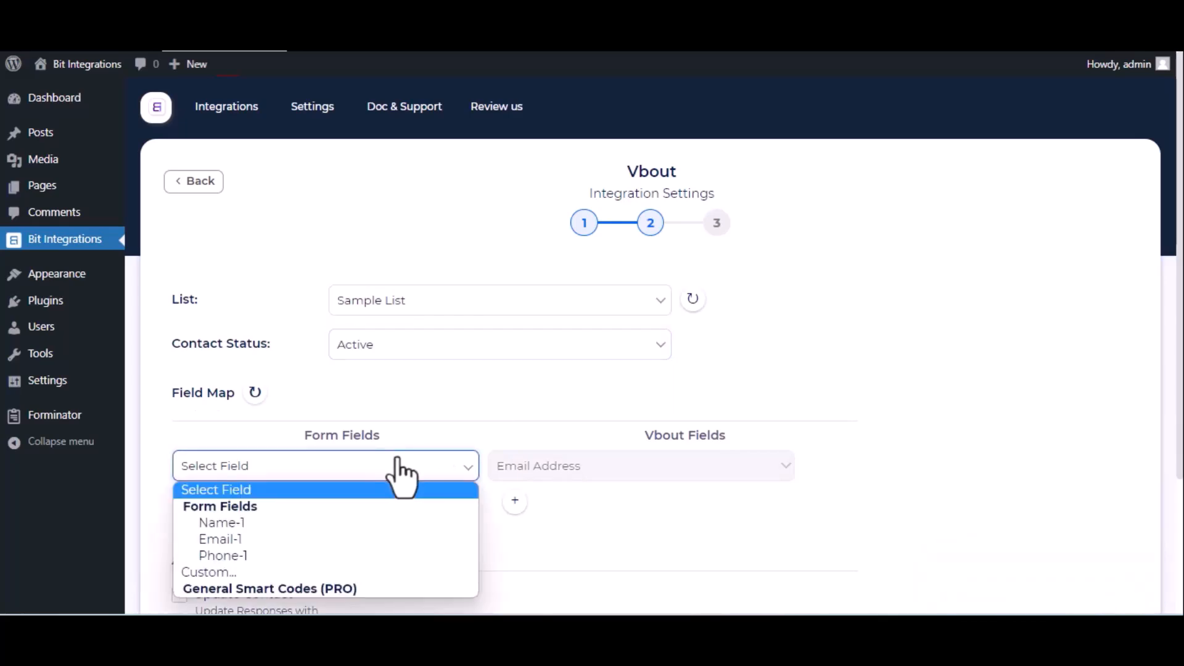
pyautogui.click(361, 536)
pyautogui.click(515, 500)
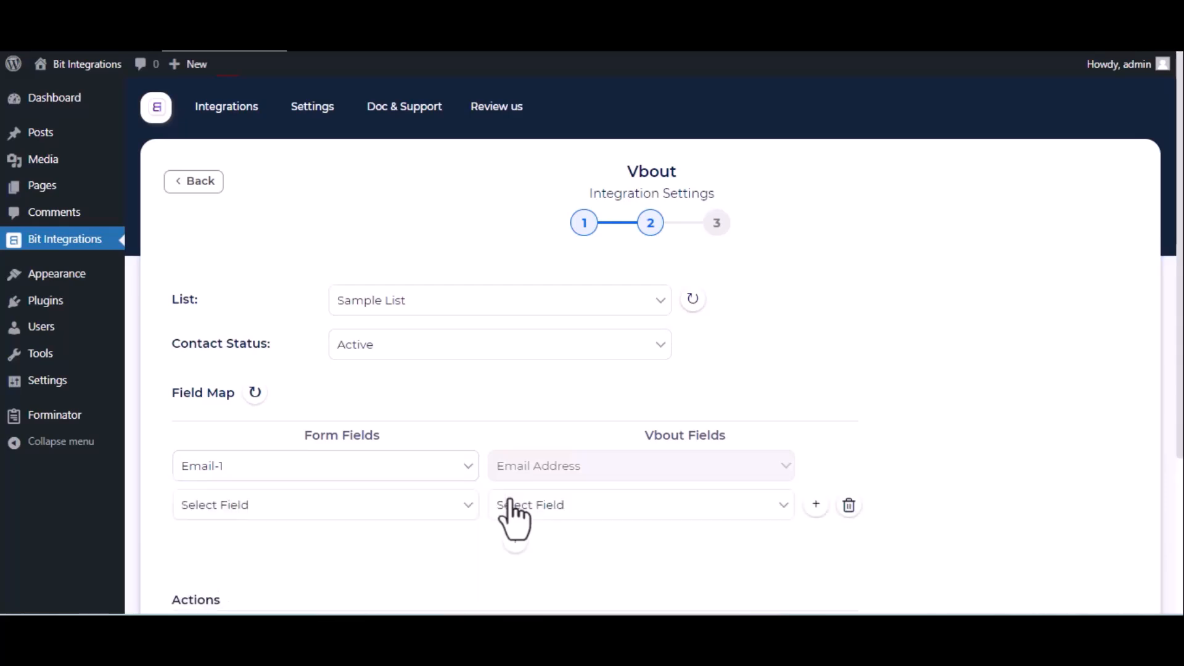
pyautogui.click(427, 505)
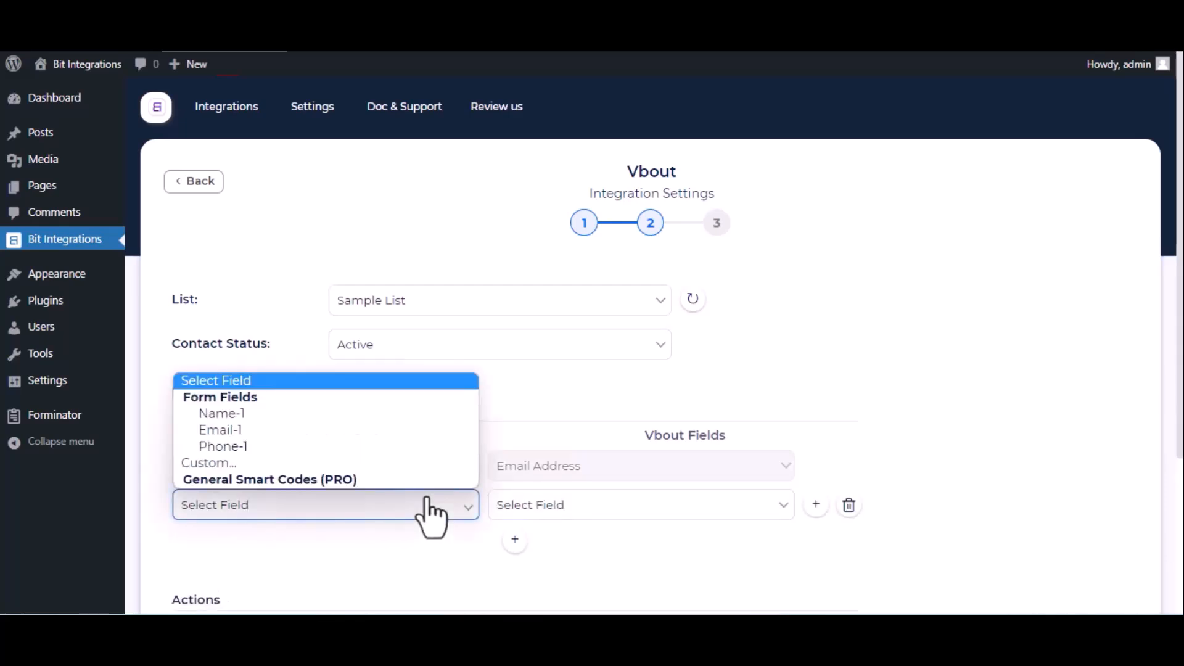
pyautogui.click(343, 414)
pyautogui.click(538, 504)
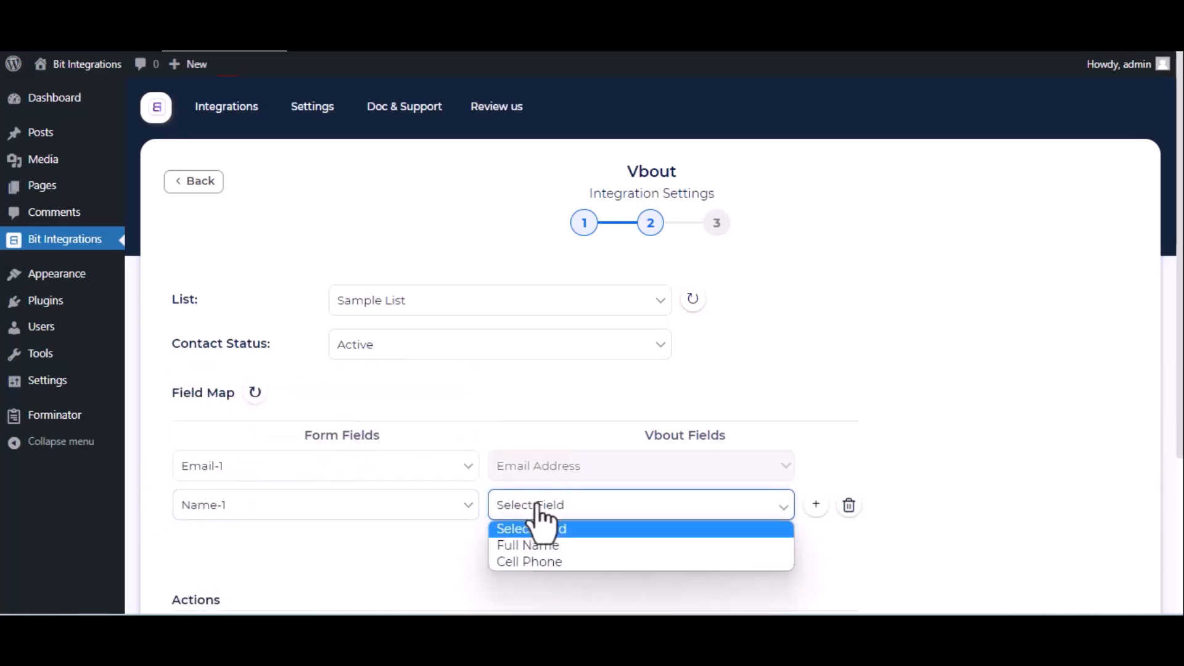
pyautogui.click(517, 543)
pyautogui.click(515, 540)
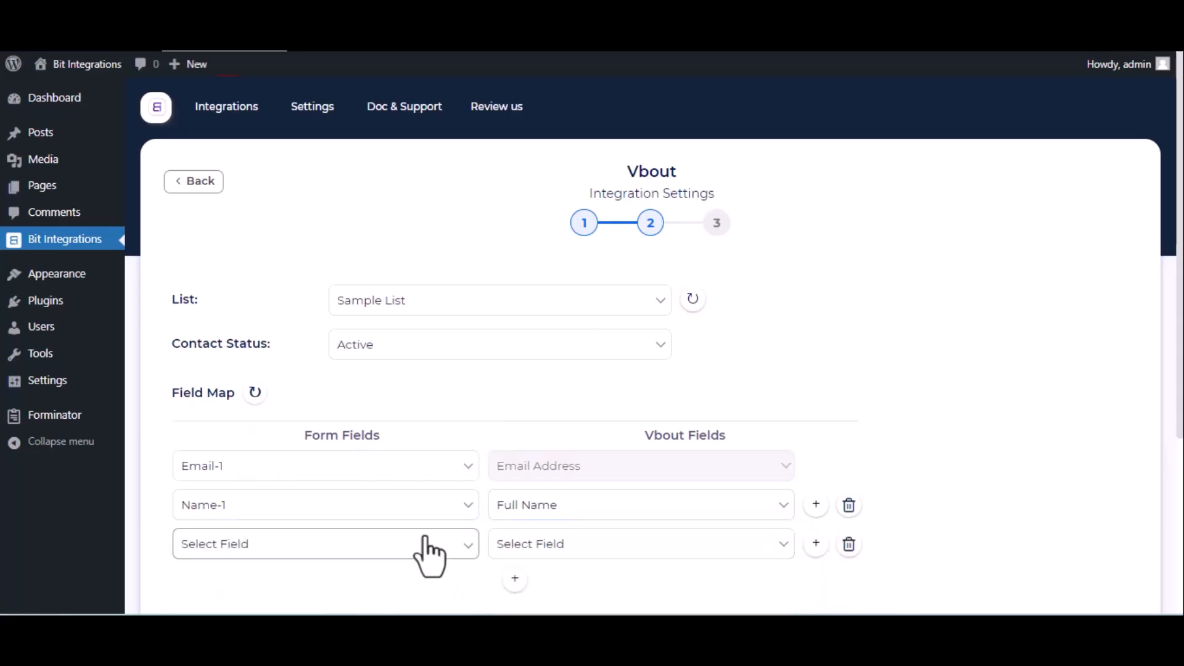
pyautogui.click(428, 546)
pyautogui.click(335, 485)
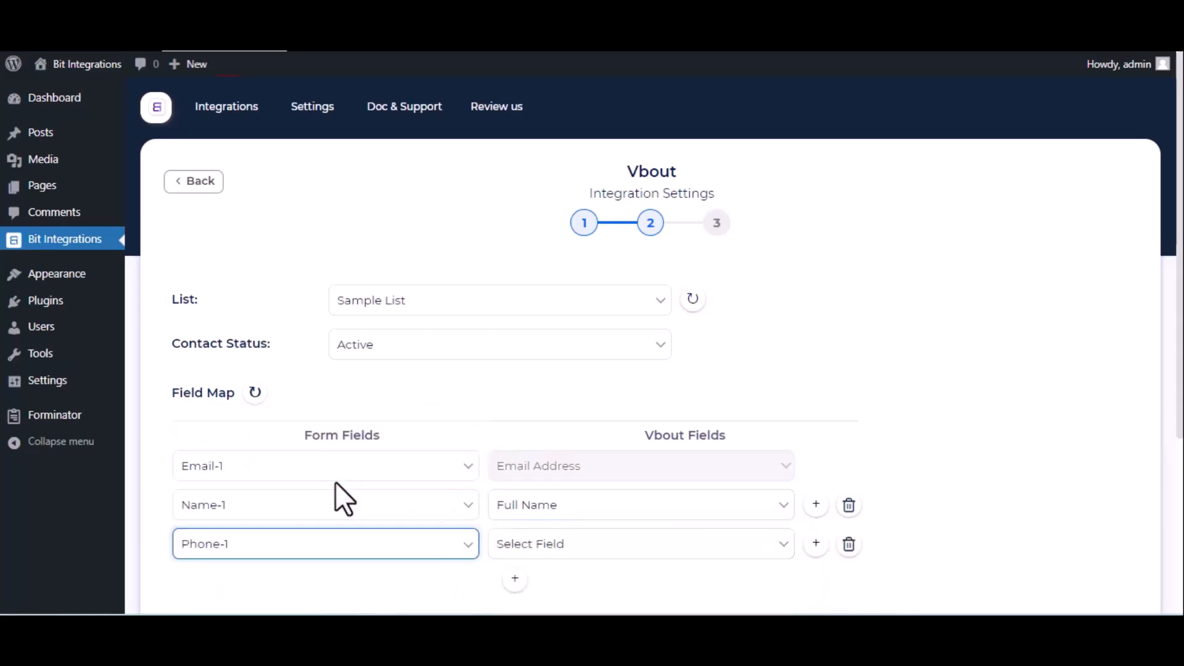
pyautogui.click(593, 547)
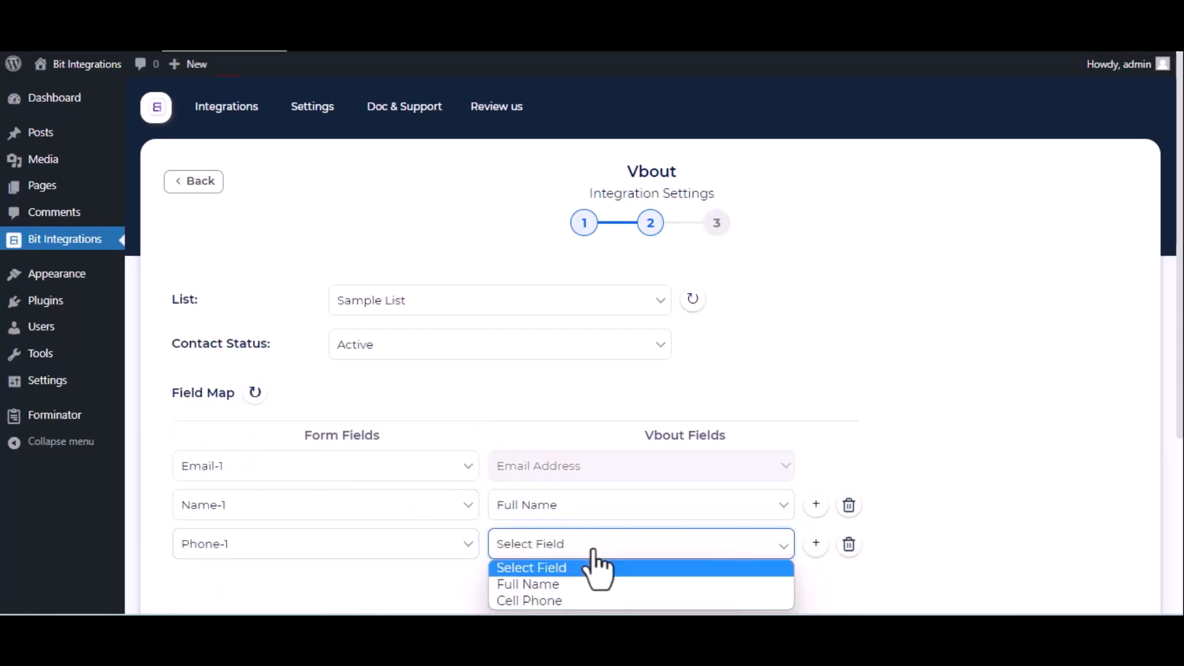
pyautogui.click(562, 599)
# - Advance to the final step and save the finished Vbout integration
pyautogui.scroll(-2, 565, 602)
pyautogui.scroll(-2, 569, 604)
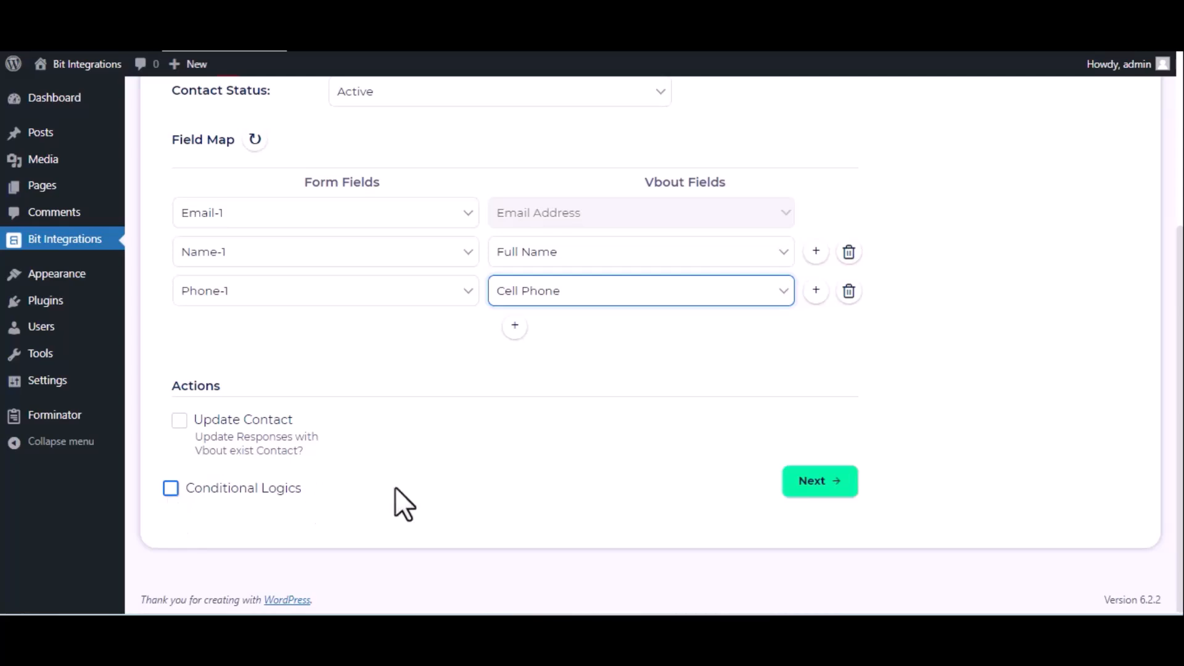
pyautogui.click(795, 485)
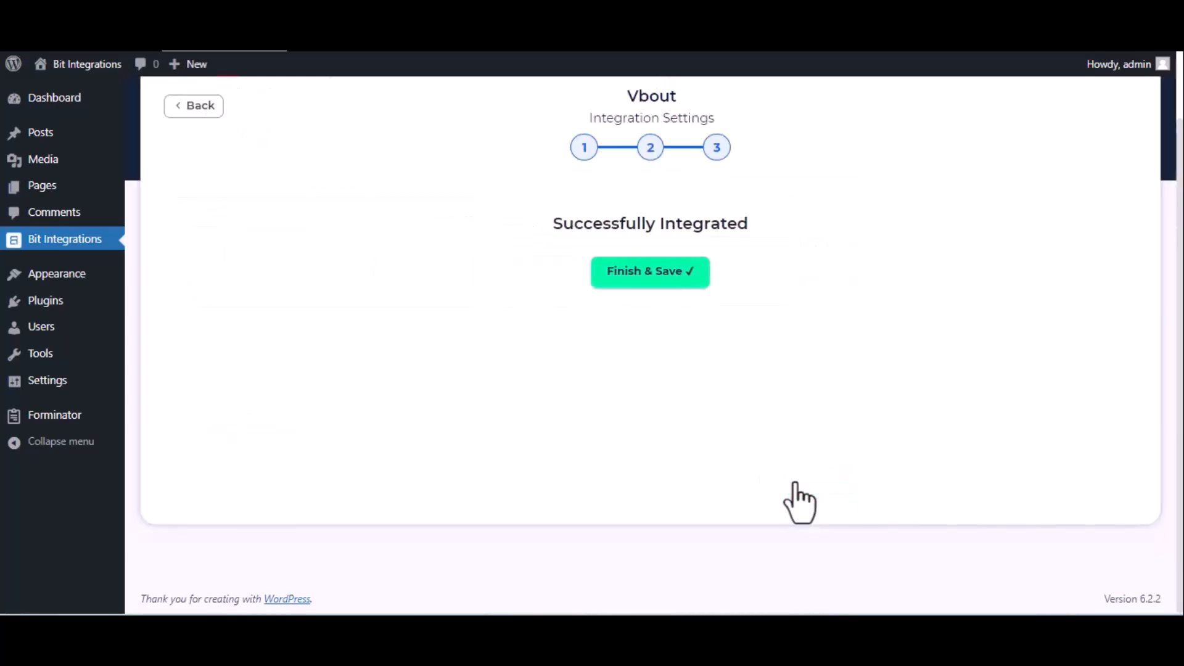
pyautogui.click(679, 279)
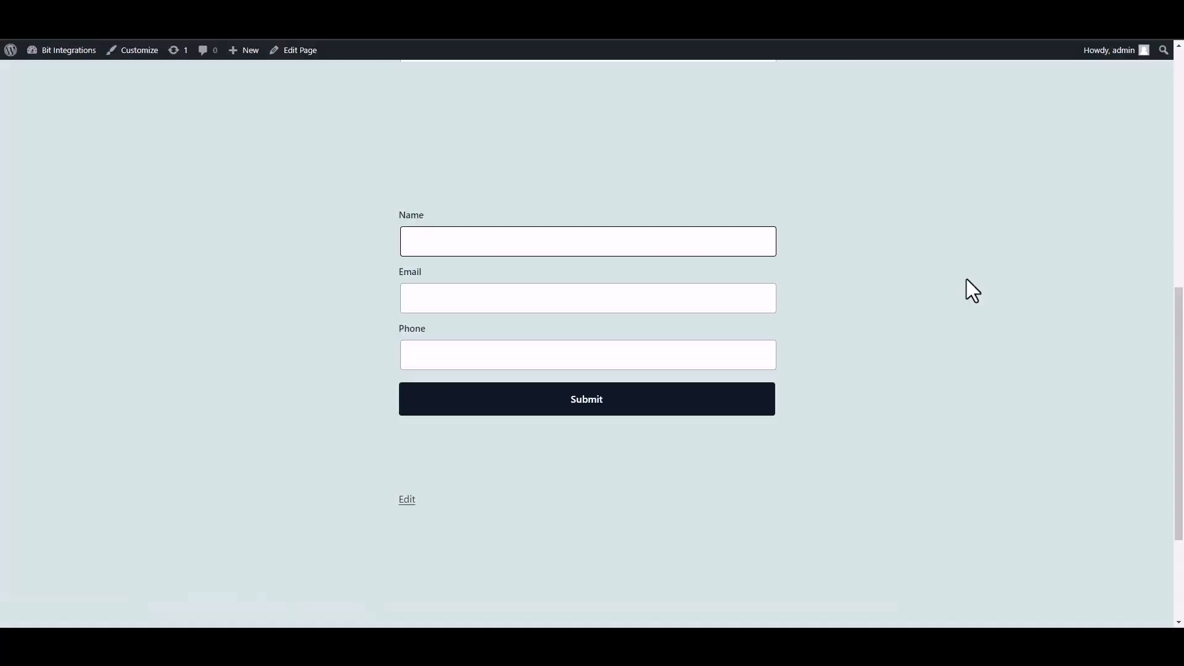
# - Submit a second form entry with a test name, email address and phone number
pyautogui.write('Bit INTEGRAT')
pyautogui.press('BackSpace')
pyautogui.press('BackSpace')
pyautogui.press('BackSpace')
pyautogui.press('BackSpace')
pyautogui.write('ntegrations')
pyautogui.click(677, 309)
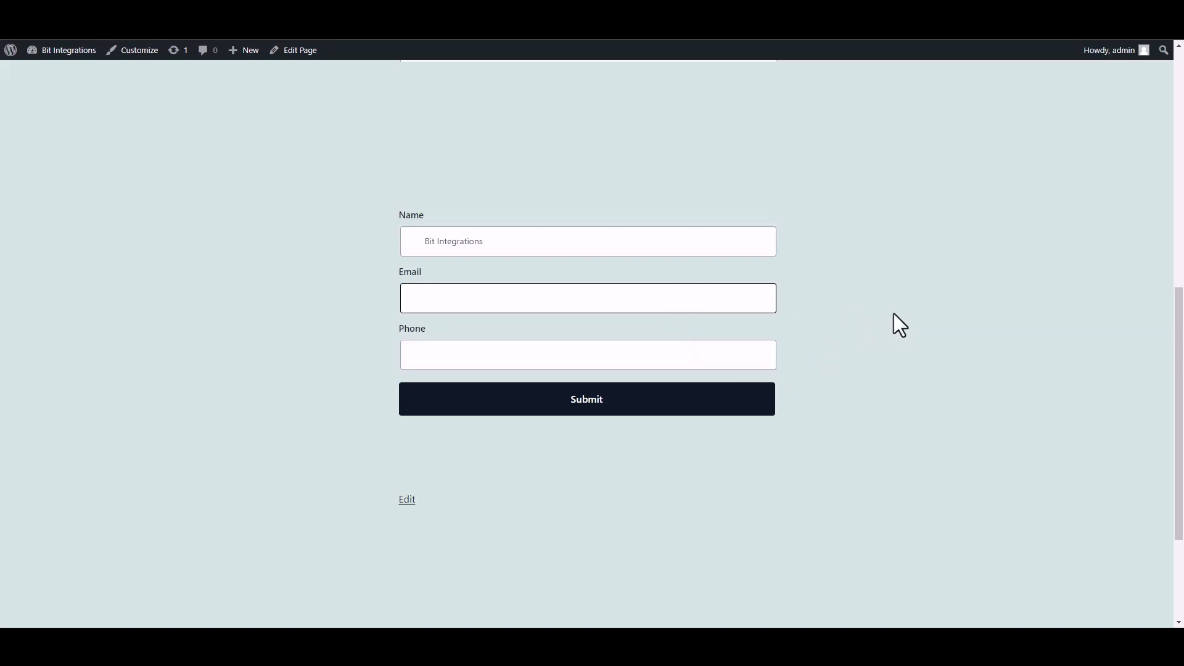
pyautogui.click(735, 360)
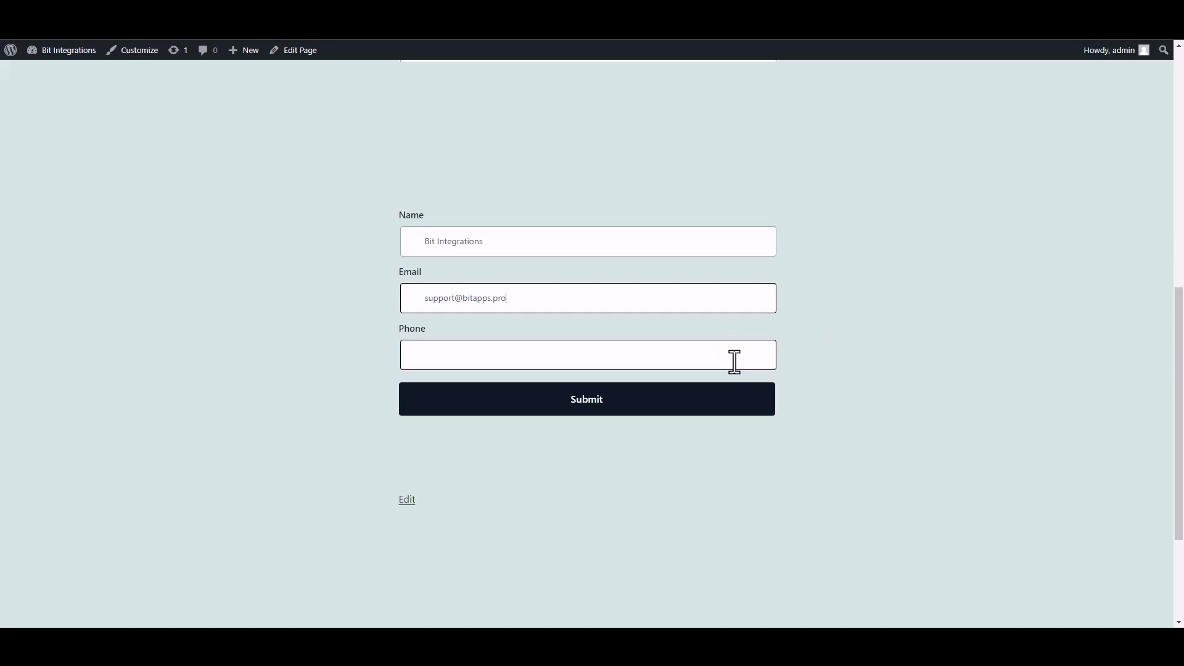
pyautogui.write('444')
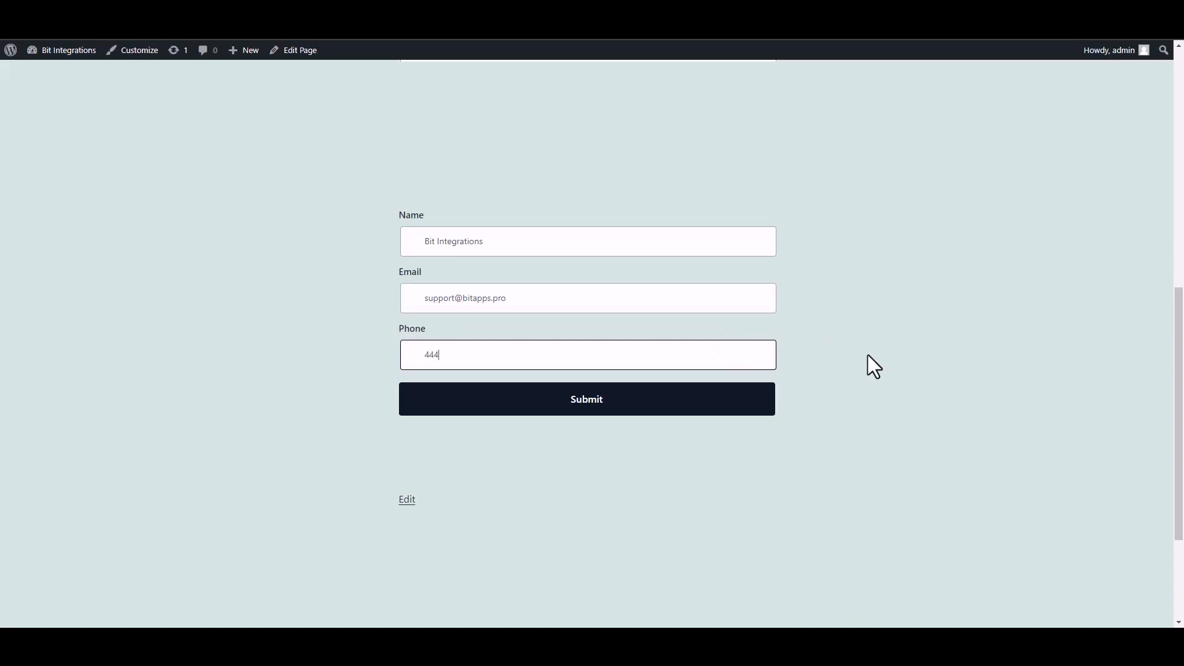
pyautogui.write('555666')
pyautogui.click(753, 410)
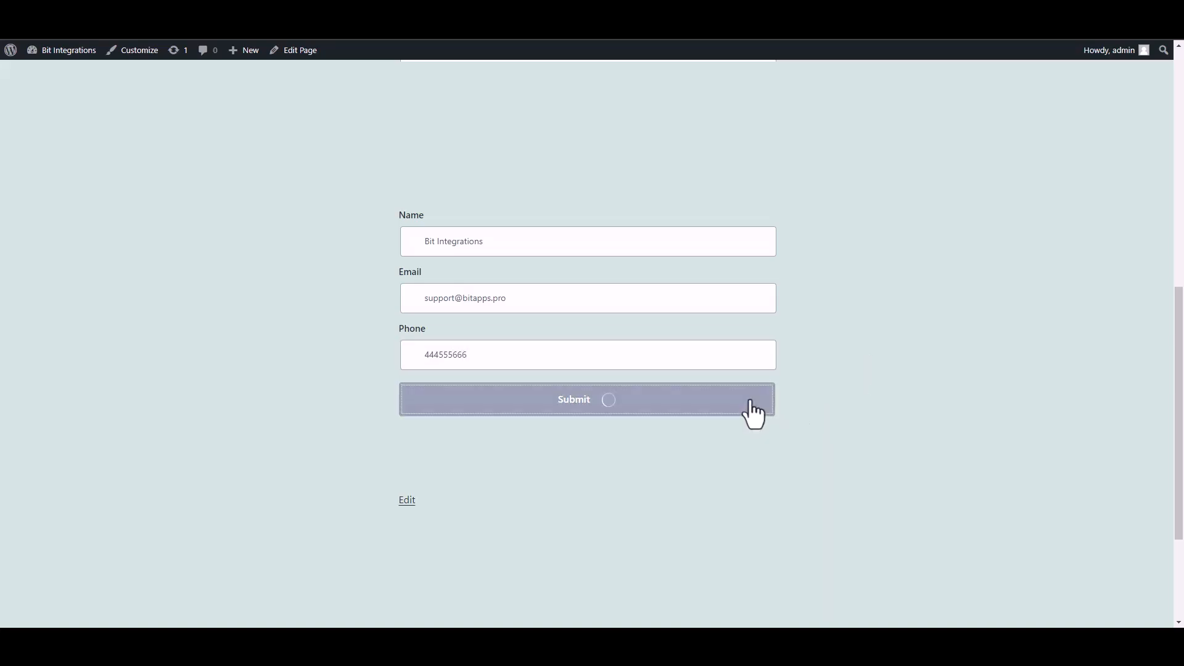
pyautogui.moveTo(408, 448); pyautogui.dragTo(639, 457)
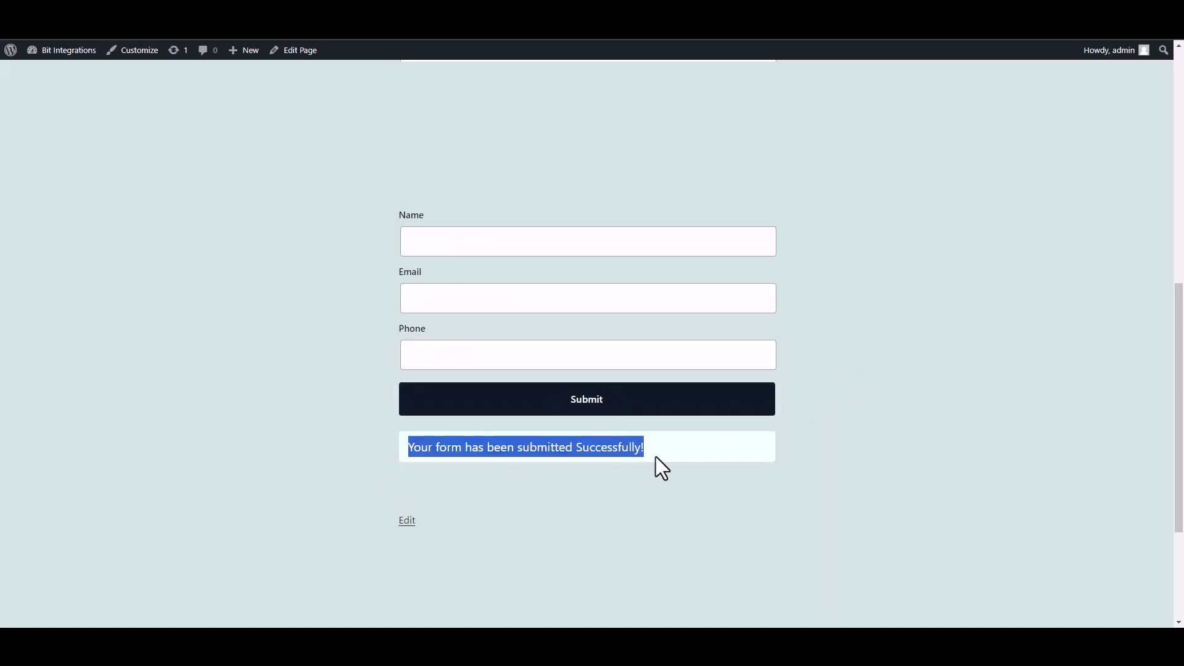
pyautogui.click(843, 468)
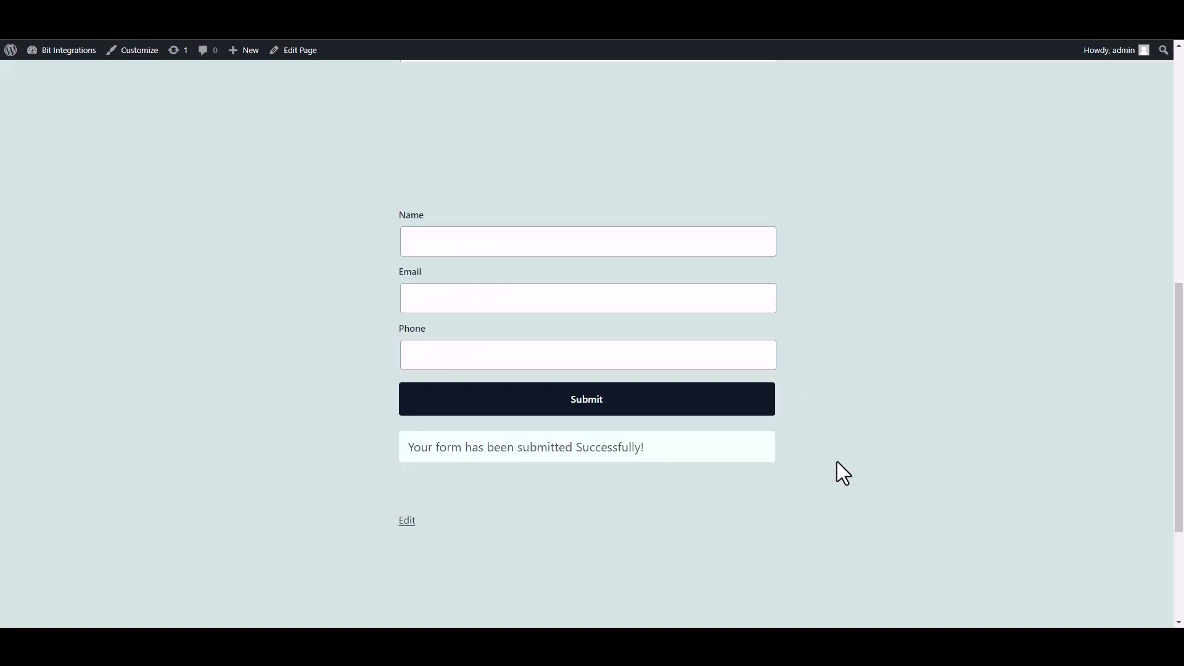